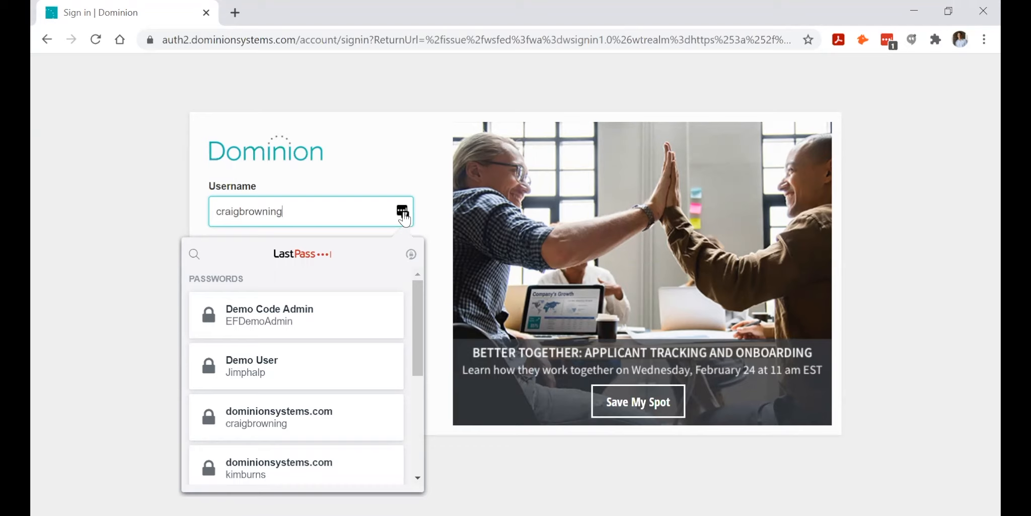
Fill in the username and password from the saved Demo Code Admin login and sign in.
{"action": "left_click", "coordinate": [312, 311]}
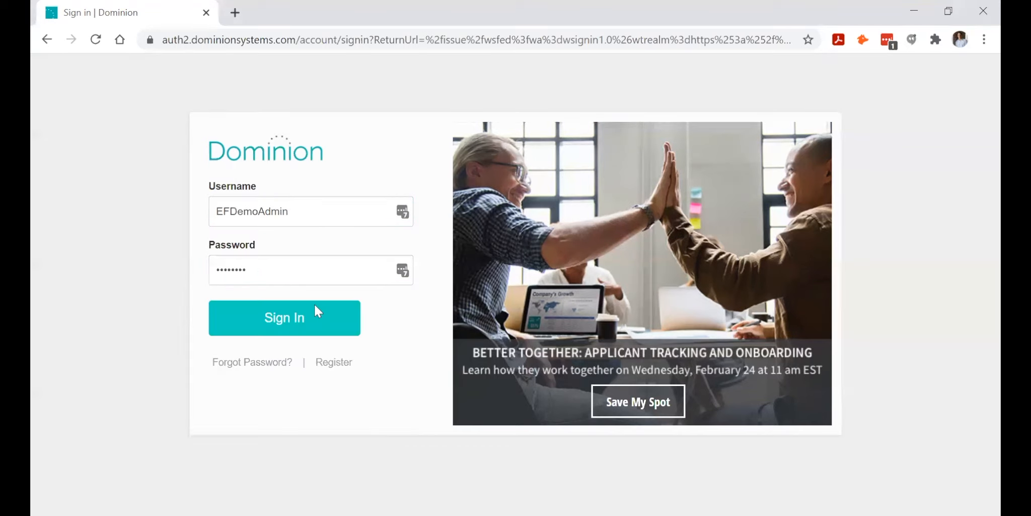
{"action": "left_click", "coordinate": [305, 320]}
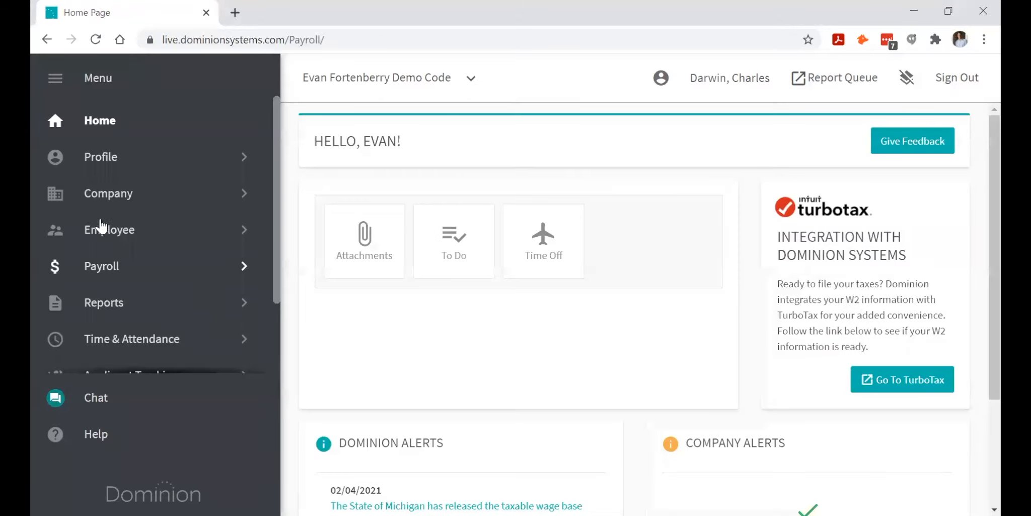
Open the Applicant Tracking dashboard and examine its hiring metrics, new applications, rejections and open post statistics.
{"action": "scroll", "coordinate": [121, 226], "scroll_direction": "down", "scroll_amount": 1}
{"action": "scroll", "coordinate": [120, 302], "scroll_direction": "down", "scroll_amount": 1}
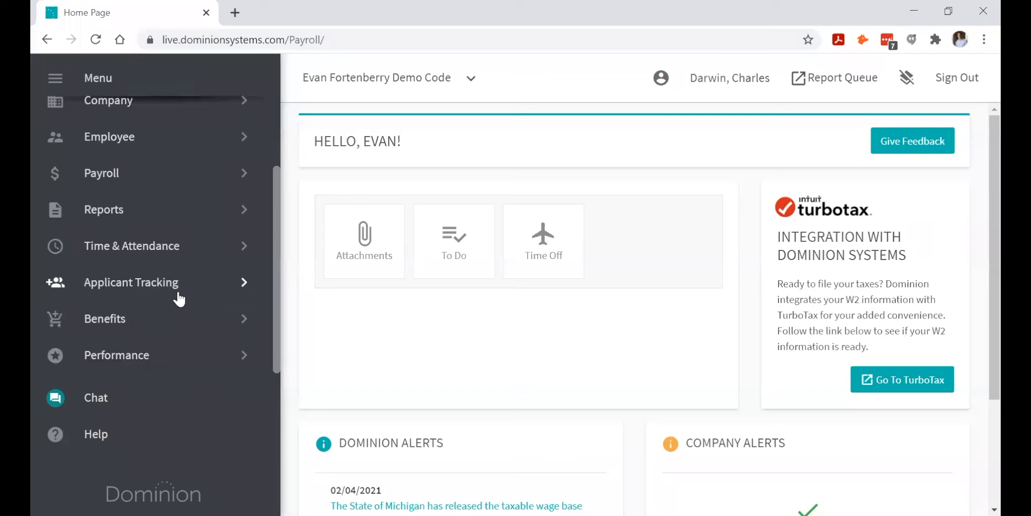
{"action": "left_click", "coordinate": [187, 294]}
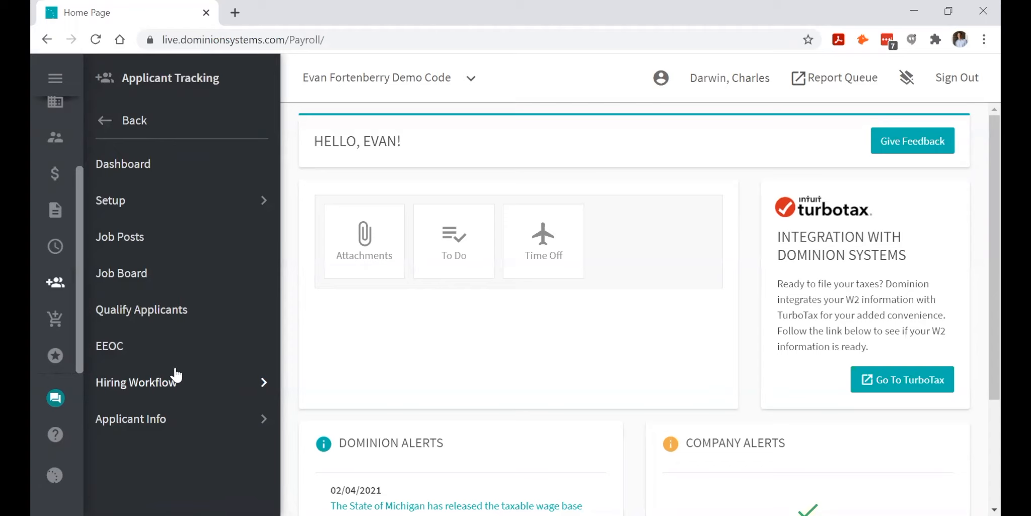
{"action": "left_click", "coordinate": [157, 163]}
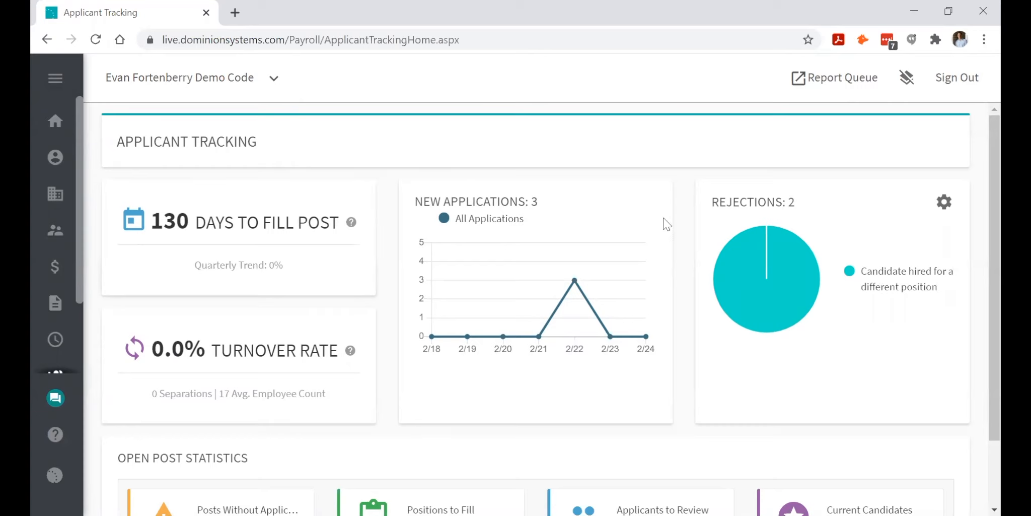
{"action": "scroll", "coordinate": [815, 416], "scroll_direction": "down", "scroll_amount": 1}
{"action": "scroll", "coordinate": [817, 422], "scroll_direction": "up", "scroll_amount": 1}
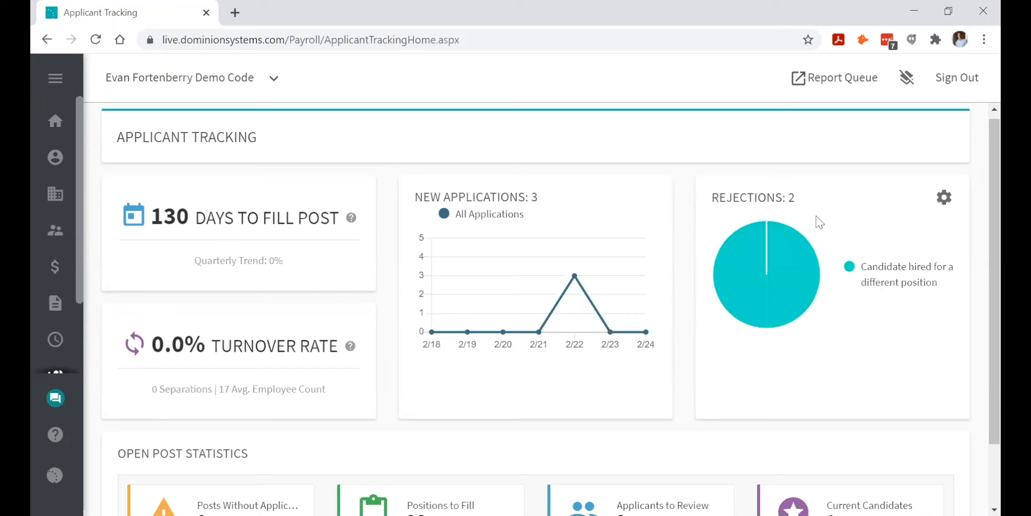
{"action": "scroll", "coordinate": [803, 182], "scroll_direction": "down", "scroll_amount": 2}
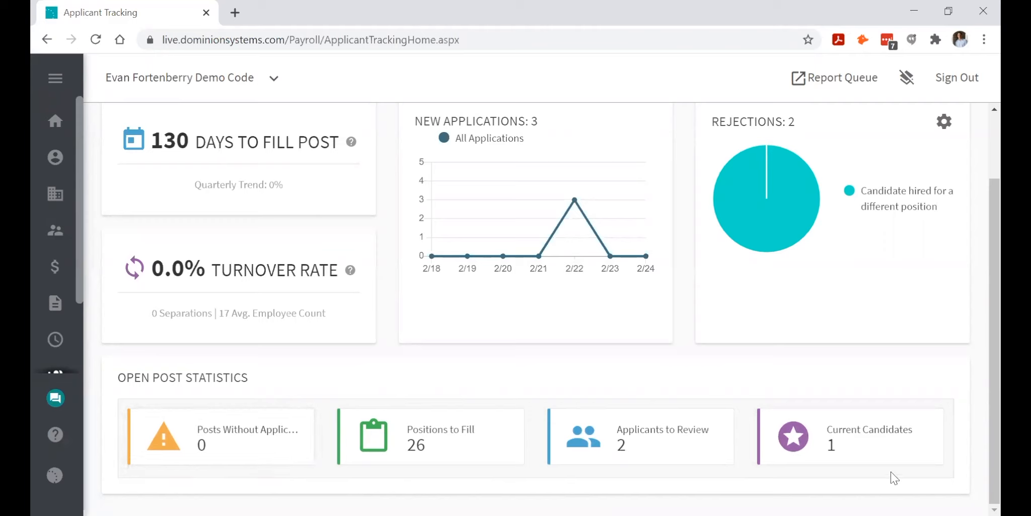
Open the Applicant Tracking job posts, start a new post and collapse the navigation menu.
{"action": "scroll", "coordinate": [36, 199], "scroll_direction": "down", "scroll_amount": 2}
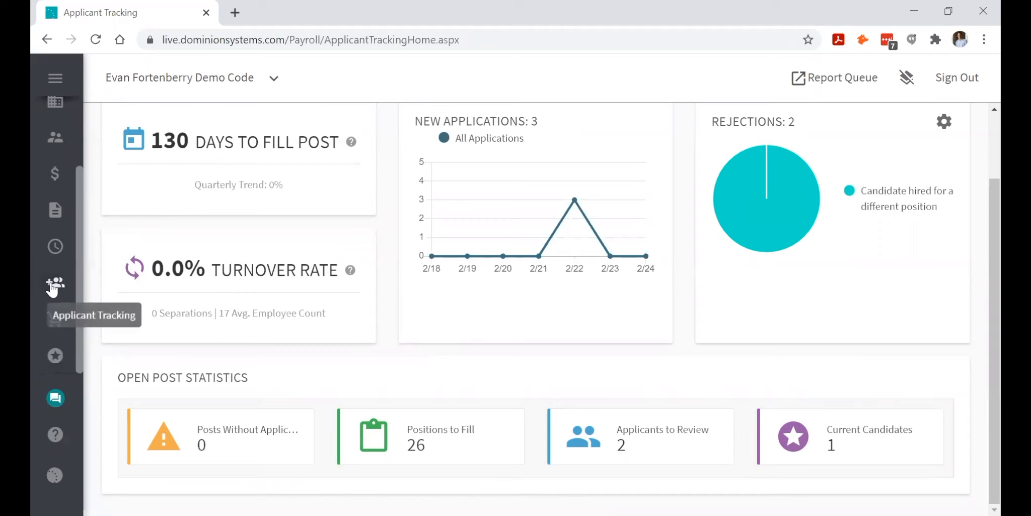
{"action": "left_click", "coordinate": [53, 286]}
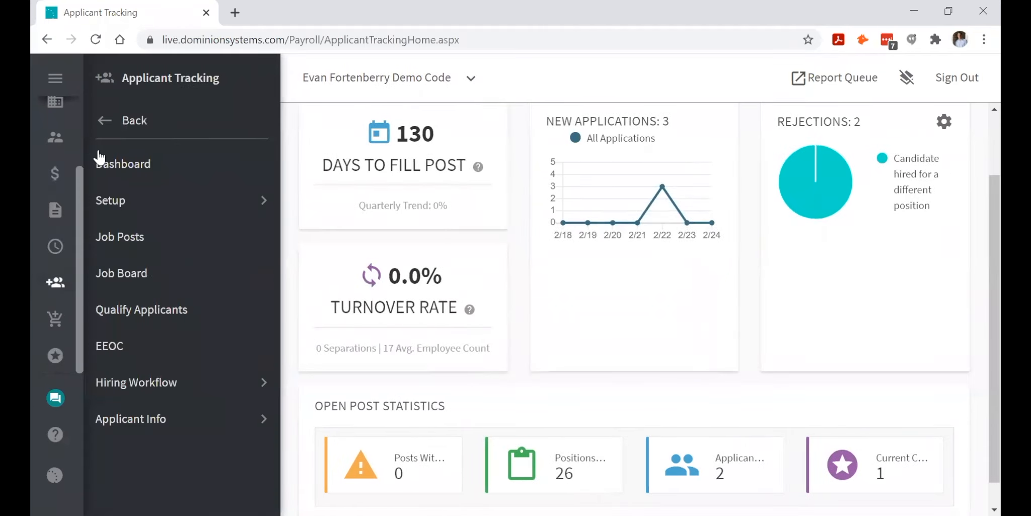
{"action": "left_click", "coordinate": [155, 235]}
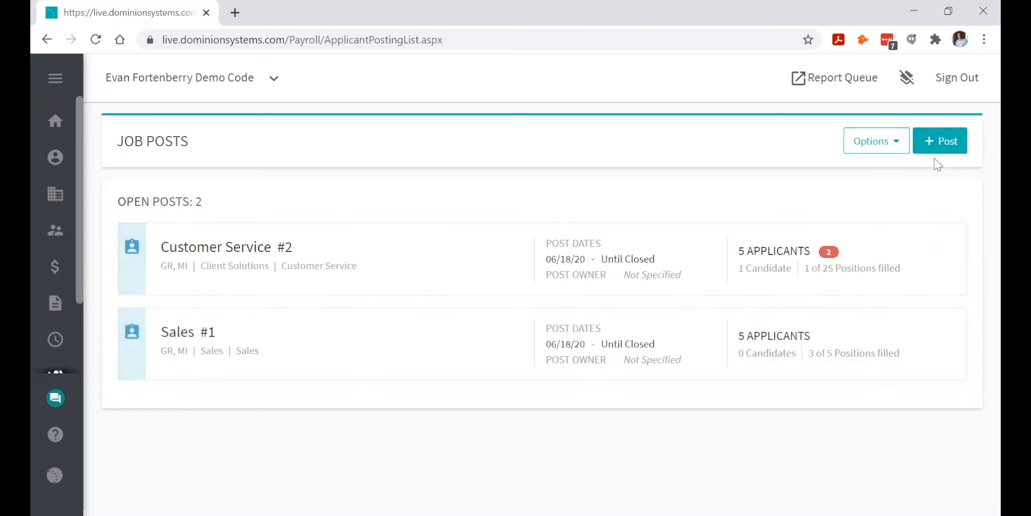
{"action": "left_click", "coordinate": [940, 146]}
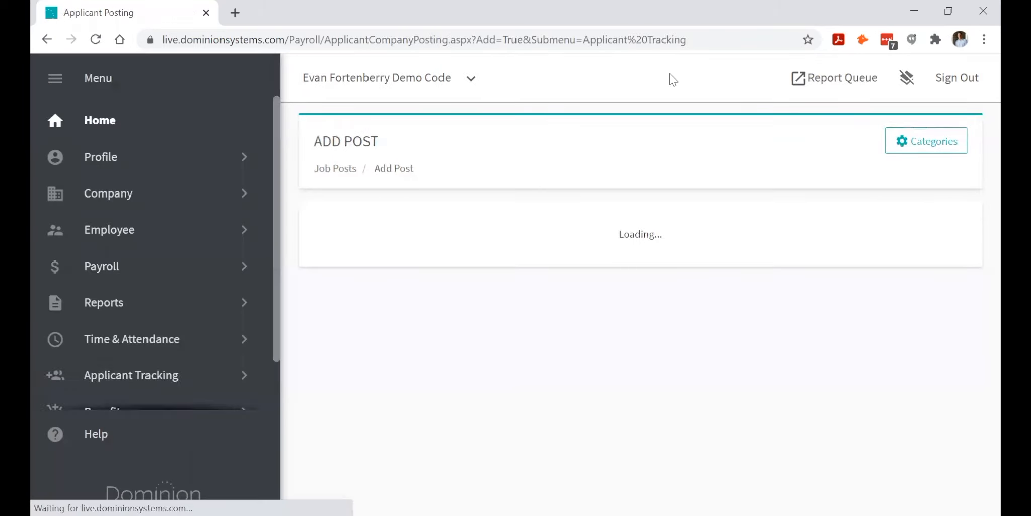
{"action": "left_click", "coordinate": [69, 90]}
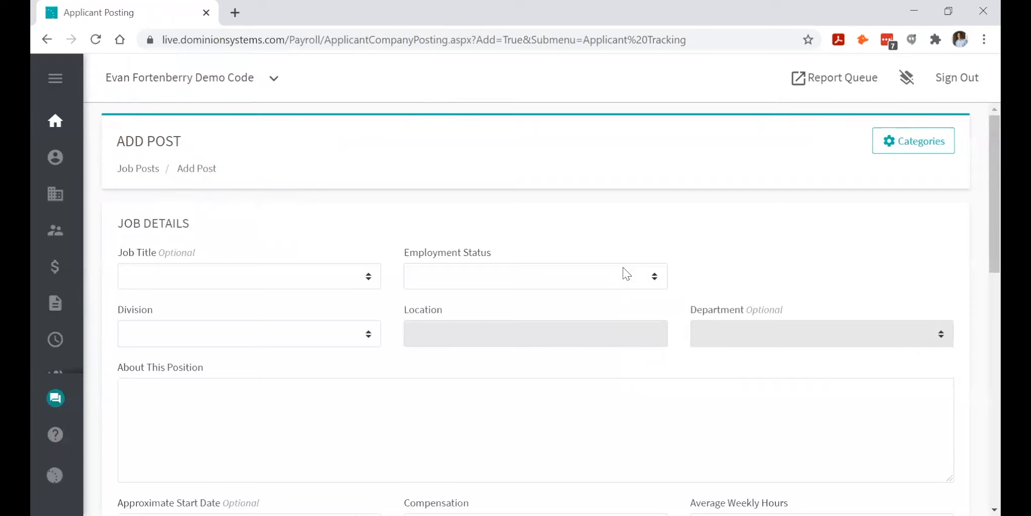
Set the new post's job title to Business Development - FT and review the remaining job, post and application fields.
{"action": "scroll", "coordinate": [643, 224], "scroll_direction": "down", "scroll_amount": 2}
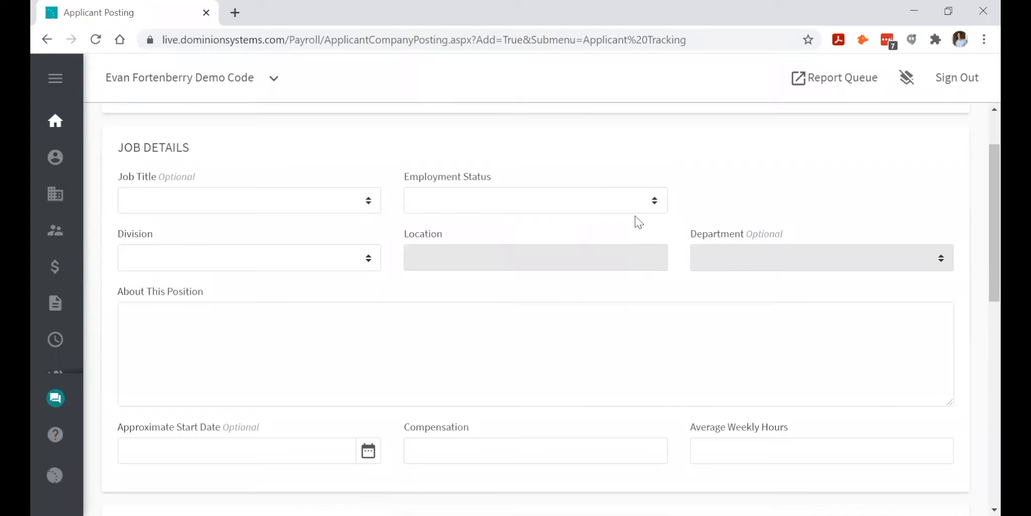
{"action": "left_click", "coordinate": [365, 203]}
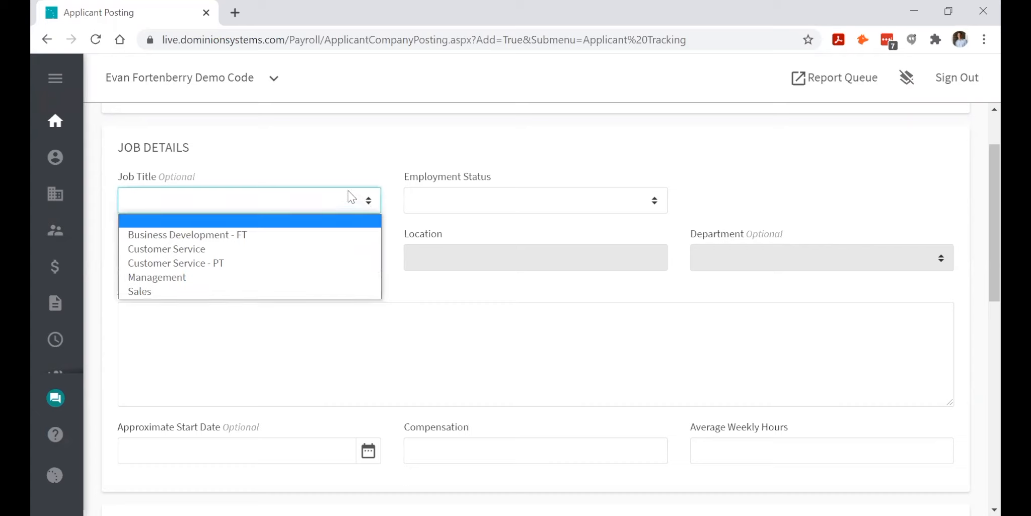
{"action": "left_click", "coordinate": [307, 244]}
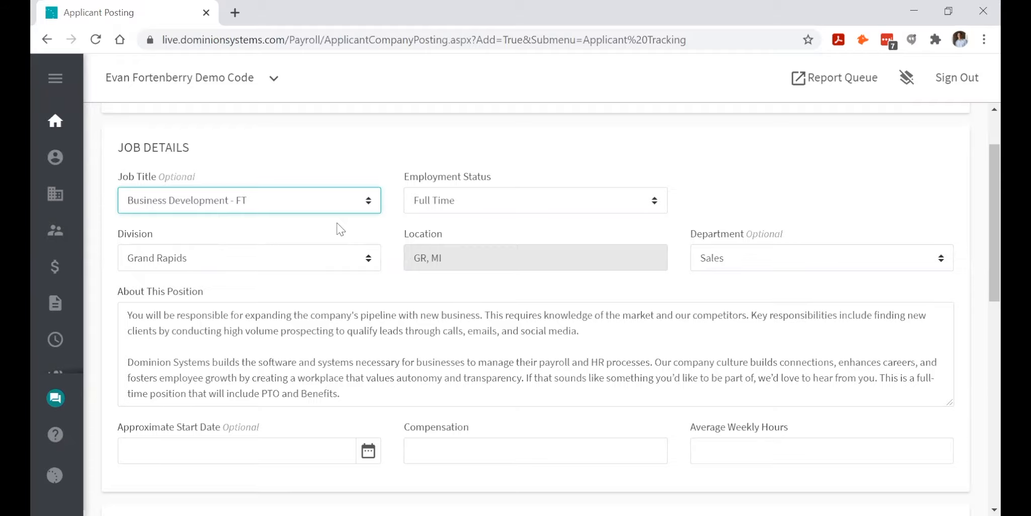
{"action": "scroll", "coordinate": [340, 230], "scroll_direction": "down", "scroll_amount": 7}
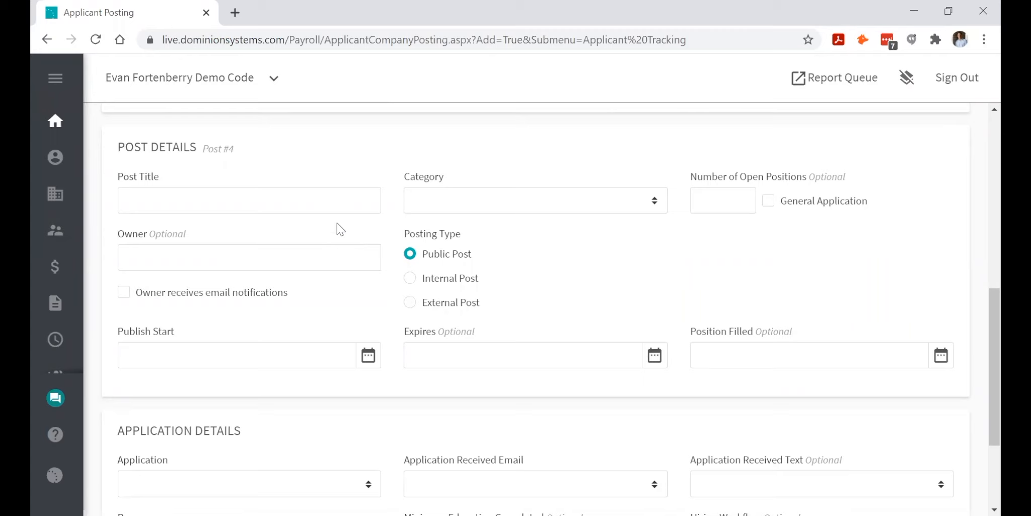
{"action": "scroll", "coordinate": [470, 309], "scroll_direction": "down", "scroll_amount": 3}
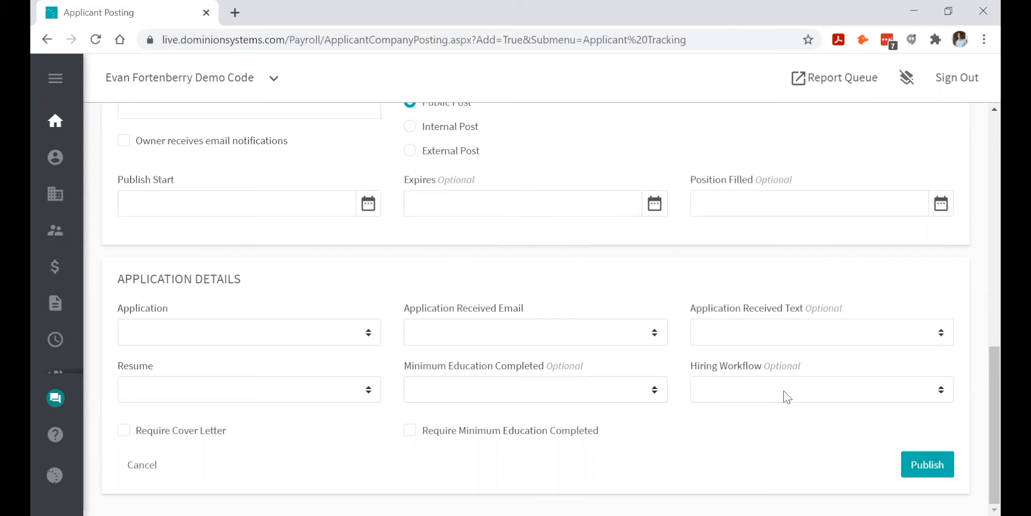
{"action": "scroll", "coordinate": [783, 390], "scroll_direction": "up", "scroll_amount": 10}
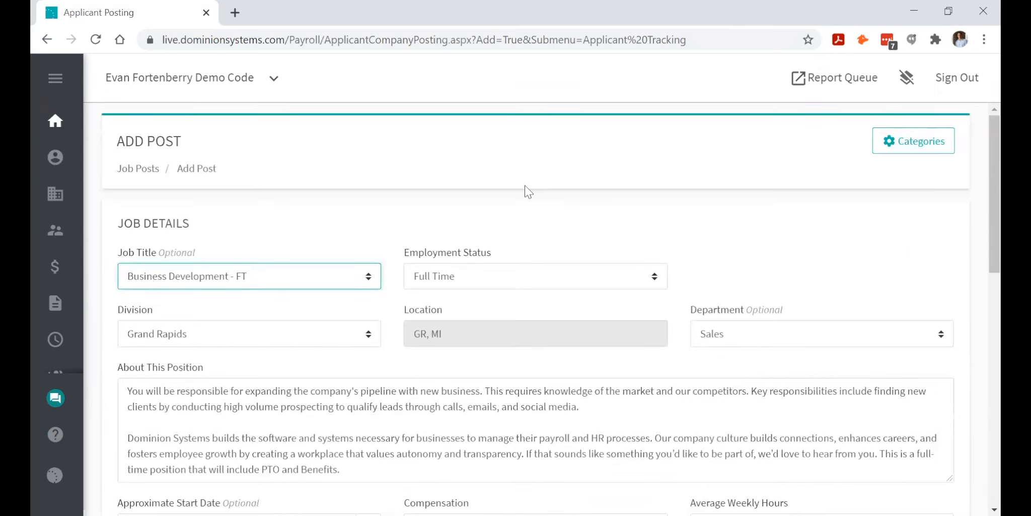
{"action": "scroll", "coordinate": [55, 287], "scroll_direction": "down", "scroll_amount": 2}
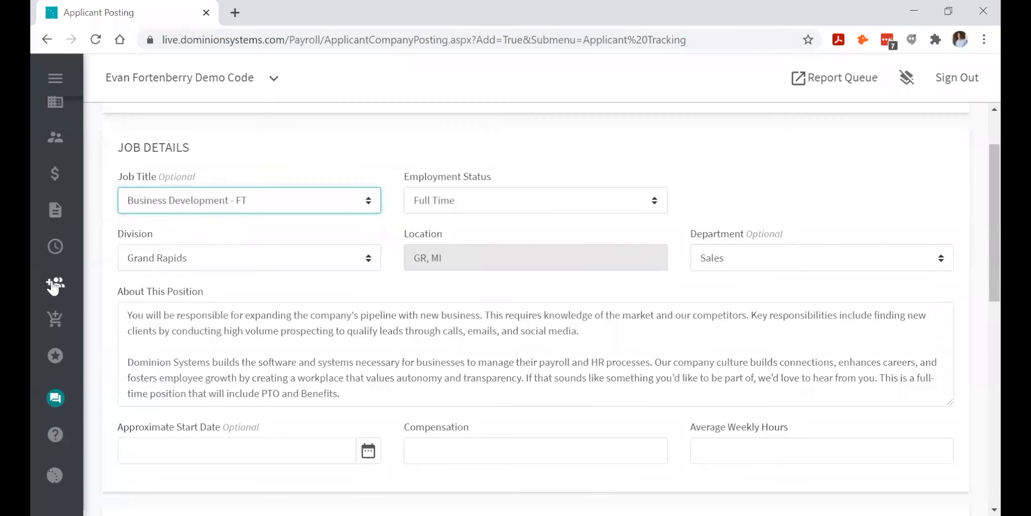
Leave the unsaved post and open the job profiles in the Applicant Tracking setup.
{"action": "left_click", "coordinate": [55, 285]}
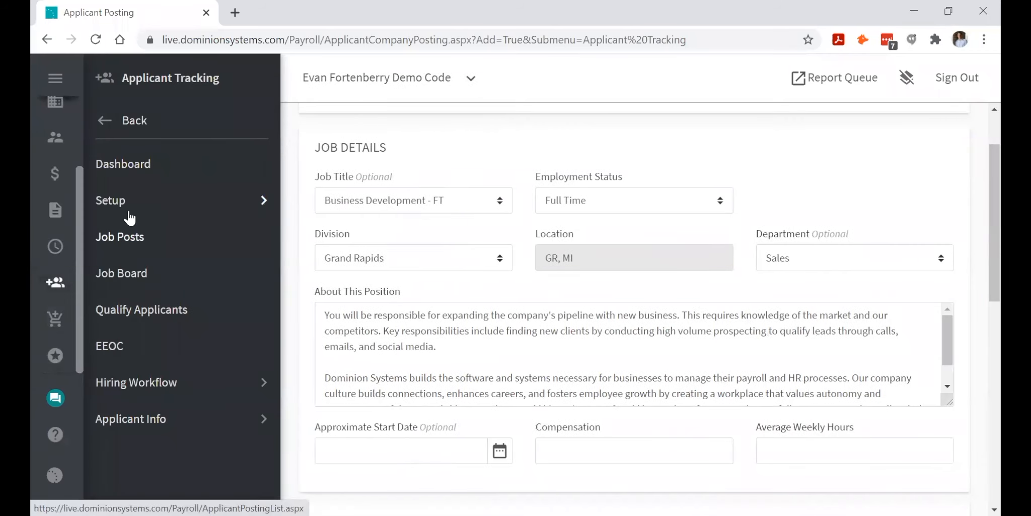
{"action": "left_click", "coordinate": [129, 217]}
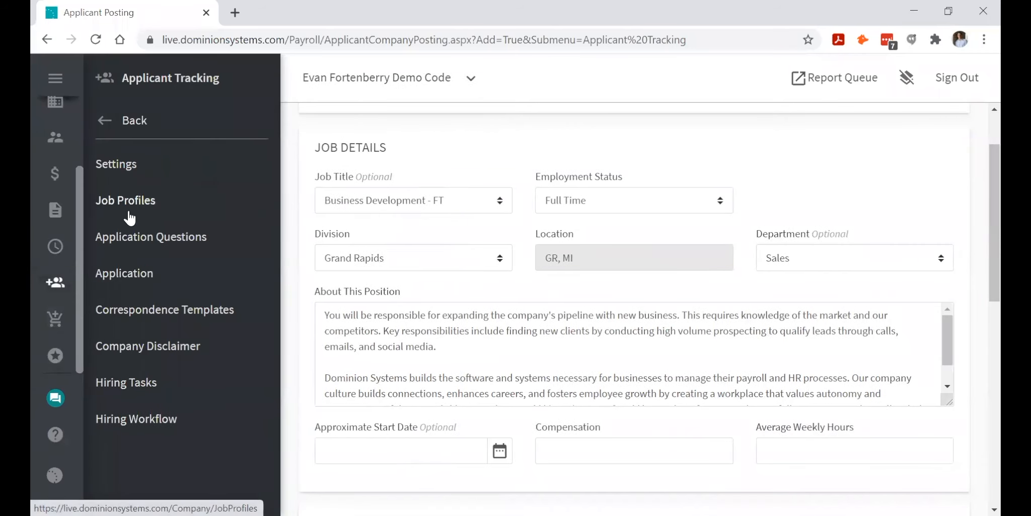
{"action": "left_click", "coordinate": [102, 122]}
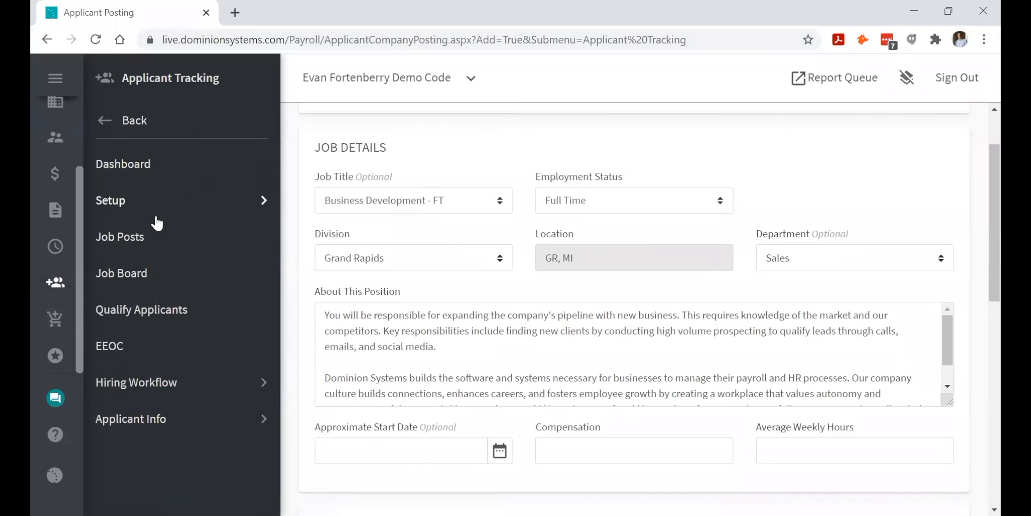
{"action": "left_click", "coordinate": [131, 209]}
{"action": "left_click", "coordinate": [115, 198]}
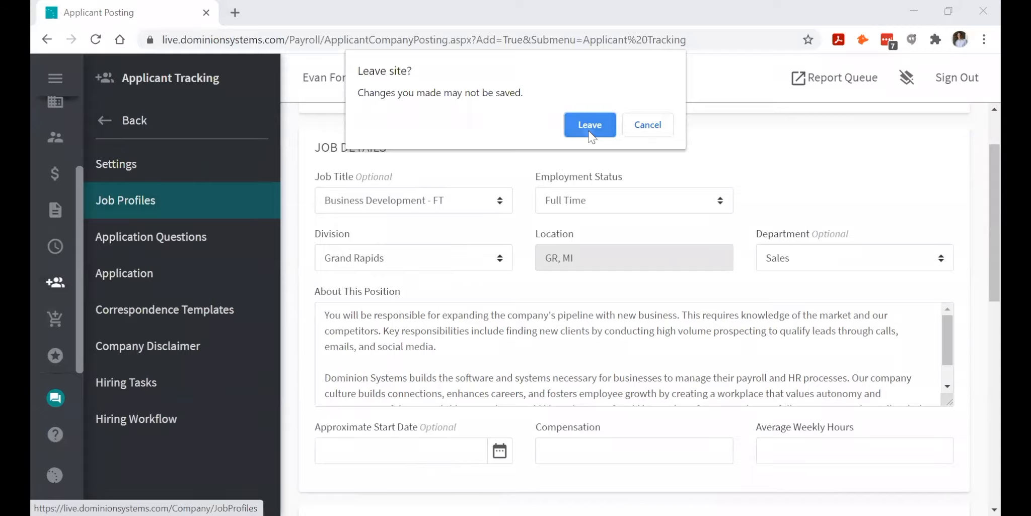
{"action": "left_click", "coordinate": [591, 126]}
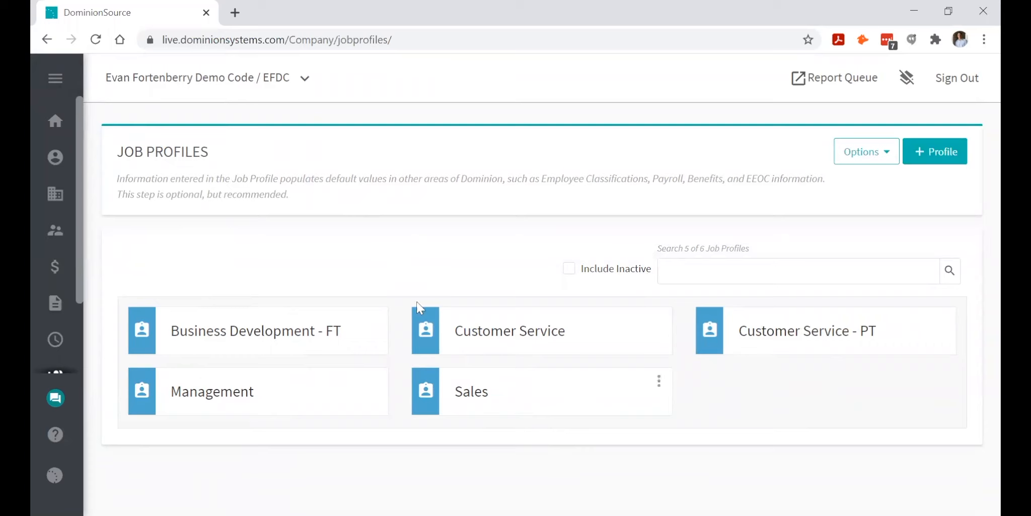
Open the Business Development - FT profile for editing and examine its summary, responsibilities, skills, working conditions and benefits summary.
{"action": "left_click", "coordinate": [376, 321]}
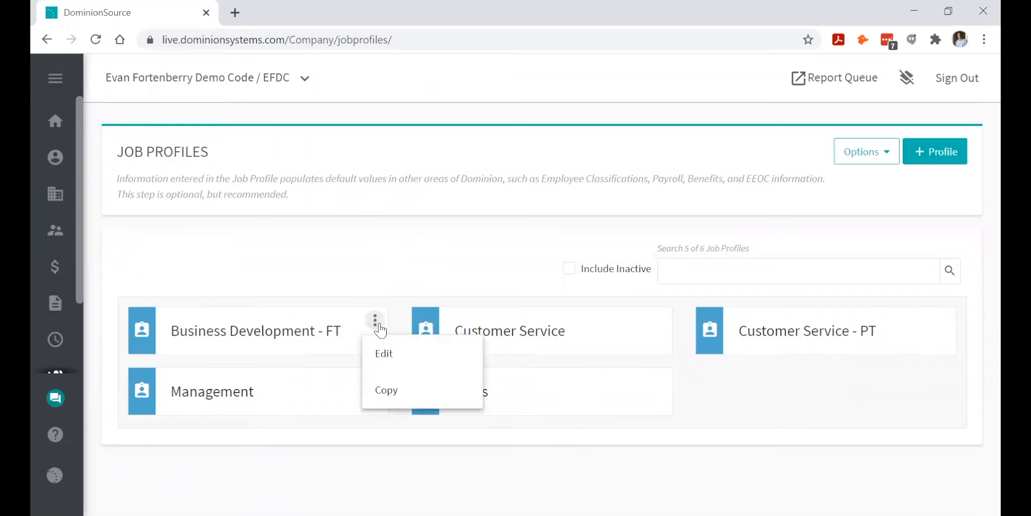
{"action": "left_click", "coordinate": [400, 353]}
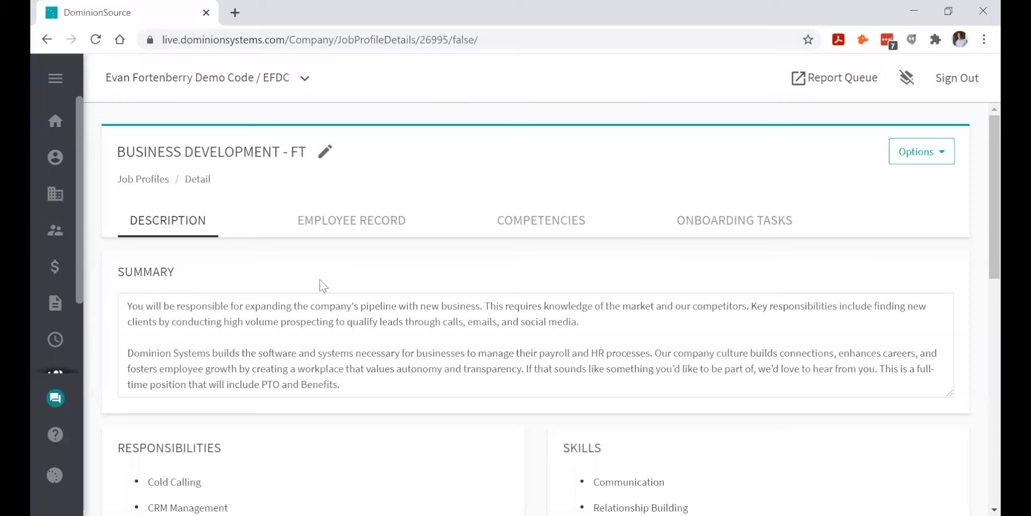
{"action": "scroll", "coordinate": [524, 349], "scroll_direction": "down", "scroll_amount": 2}
{"action": "scroll", "coordinate": [525, 348], "scroll_direction": "down", "scroll_amount": 3}
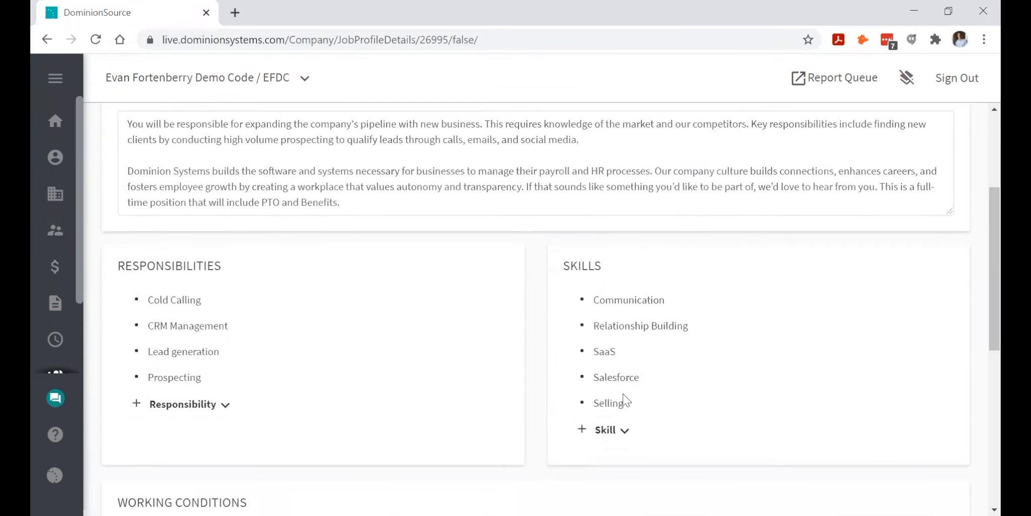
{"action": "mouse_move", "coordinate": [352, 255]}
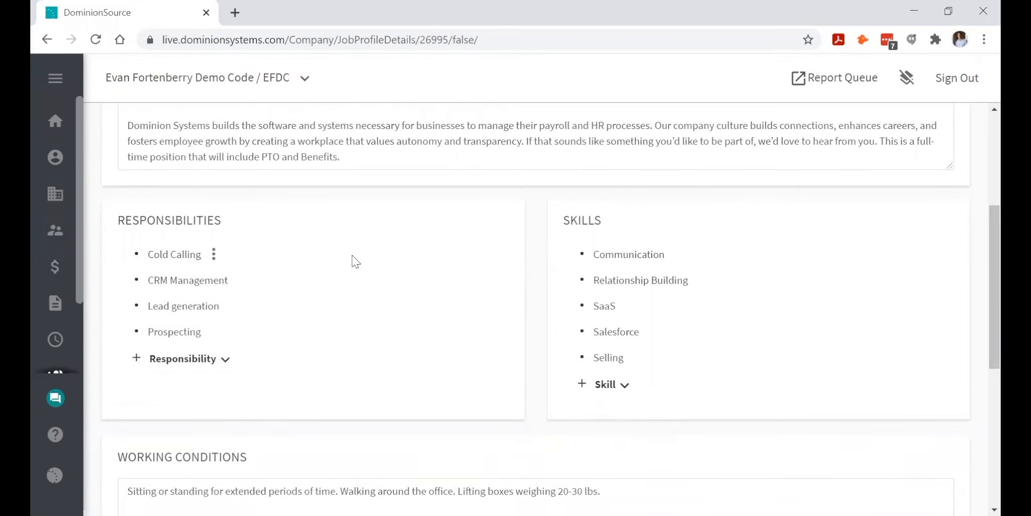
{"action": "scroll", "coordinate": [353, 266], "scroll_direction": "up", "scroll_amount": 3}
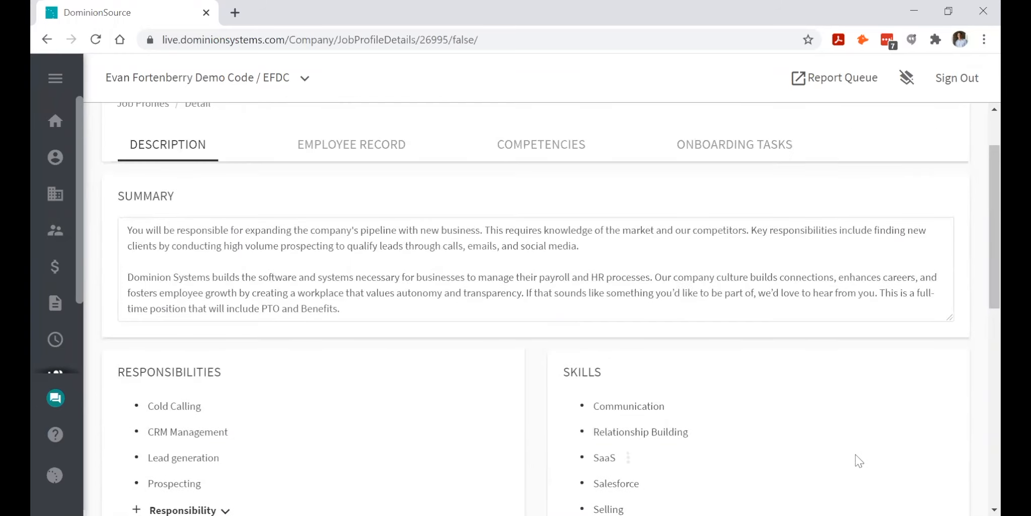
{"action": "scroll", "coordinate": [394, 299], "scroll_direction": "down", "scroll_amount": 3}
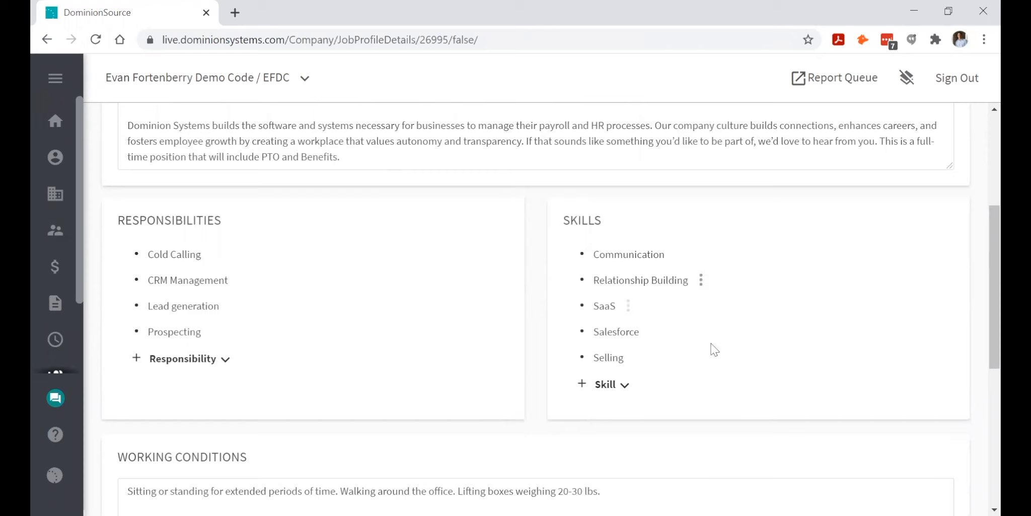
{"action": "scroll", "coordinate": [538, 243], "scroll_direction": "down", "scroll_amount": 5}
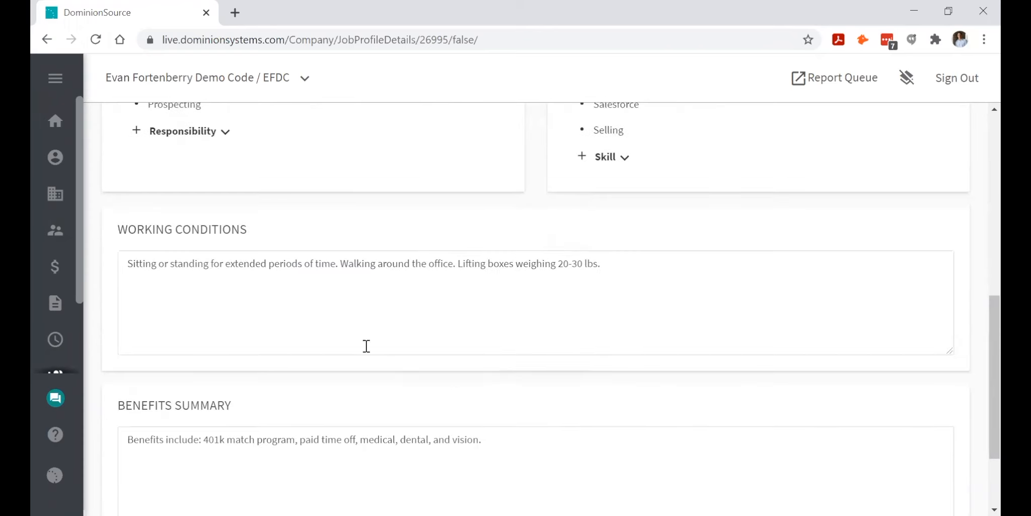
{"action": "scroll", "coordinate": [582, 485], "scroll_direction": "up", "scroll_amount": 9}
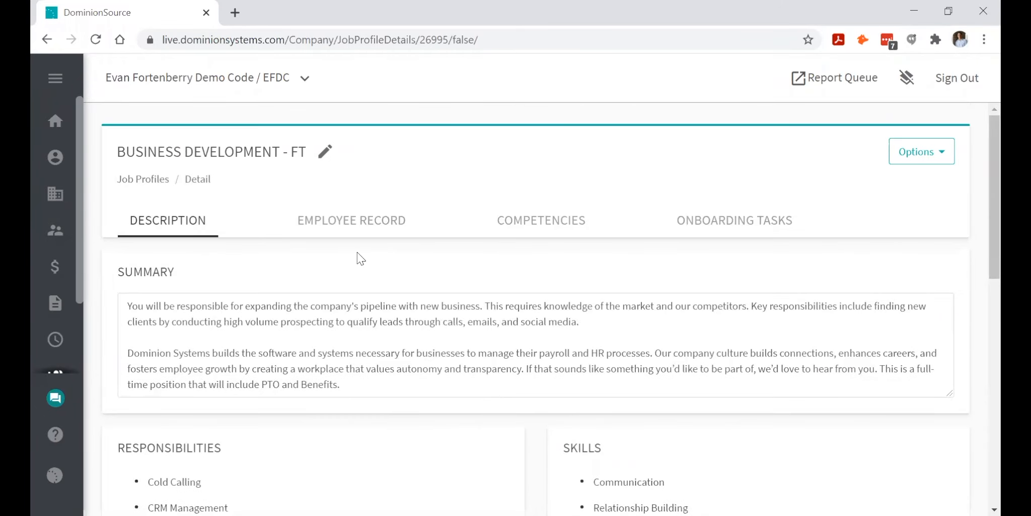
Examine the employee record defaults of the Business Development - FT profile, including classification, EEOC, benefits and pay.
{"action": "left_click", "coordinate": [354, 227]}
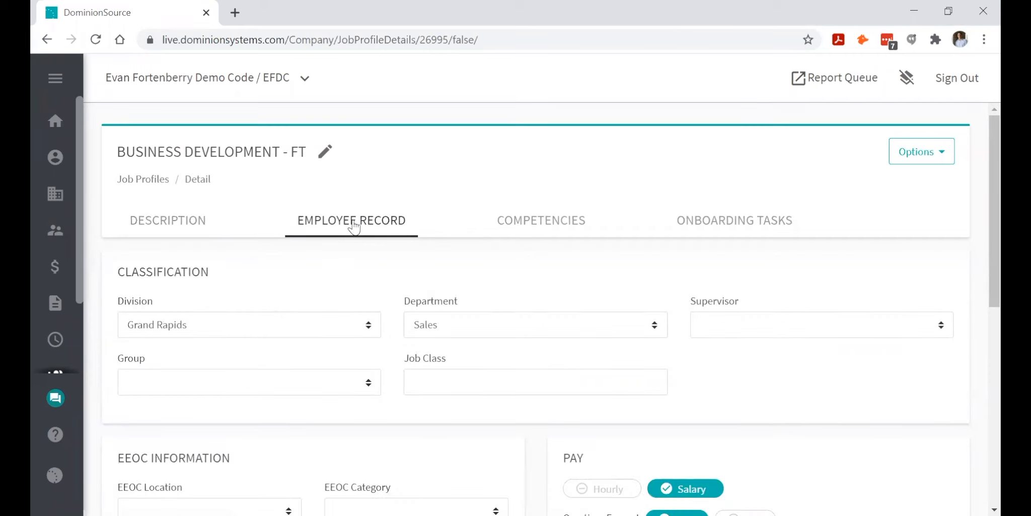
{"action": "scroll", "coordinate": [519, 333], "scroll_direction": "down", "scroll_amount": 6}
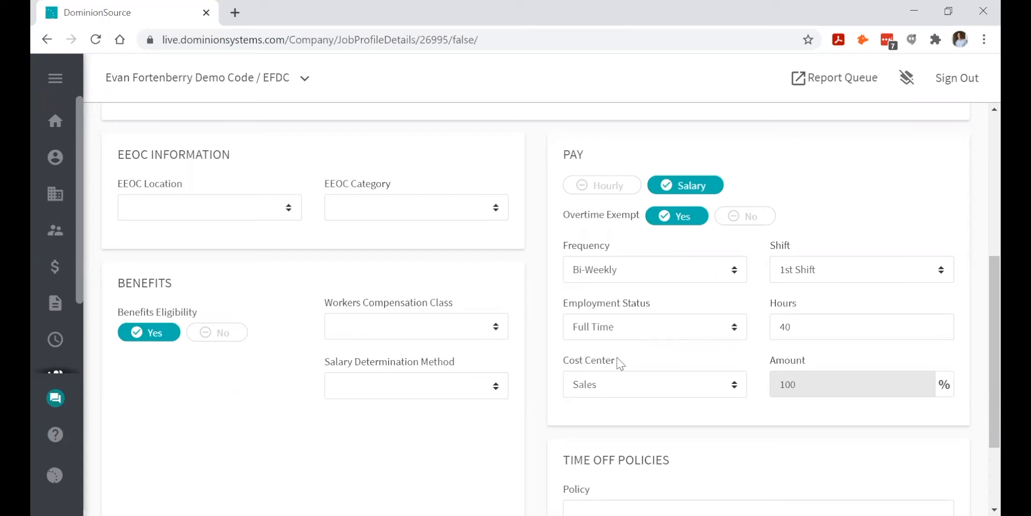
{"action": "scroll", "coordinate": [619, 360], "scroll_direction": "up", "scroll_amount": 5}
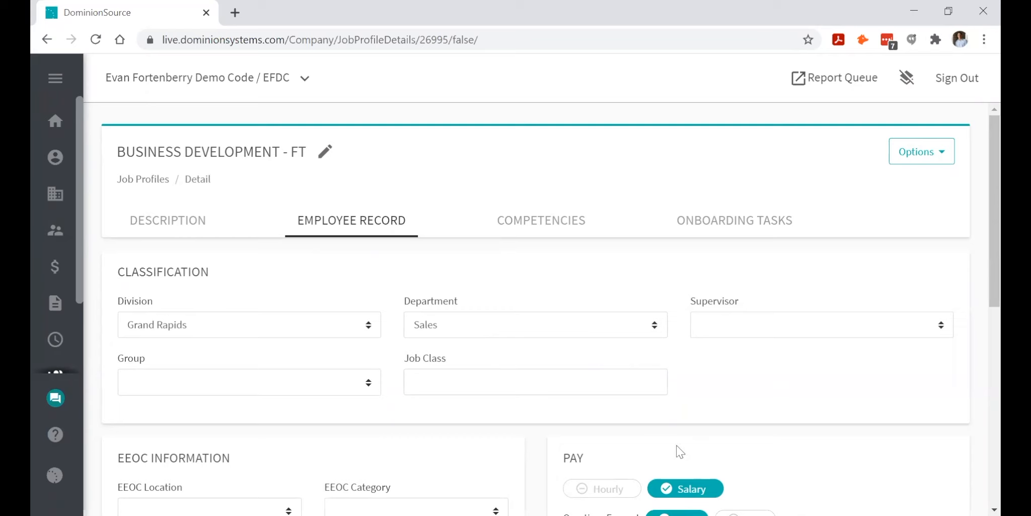
Examine the onboarding tasks of the Business Development - FT profile, including admin tasks, employee tasks and custom pages.
{"action": "left_click", "coordinate": [763, 226]}
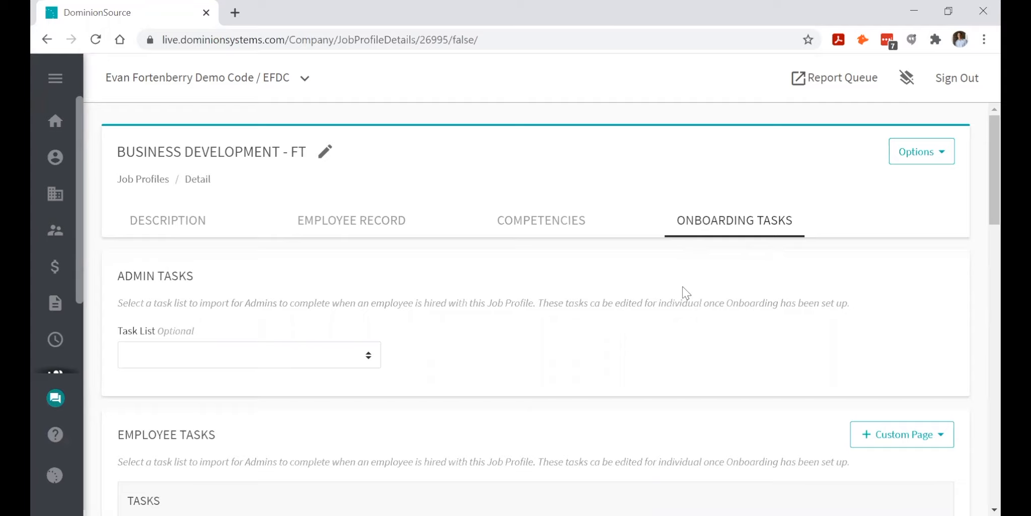
{"action": "scroll", "coordinate": [683, 285], "scroll_direction": "down", "scroll_amount": 5}
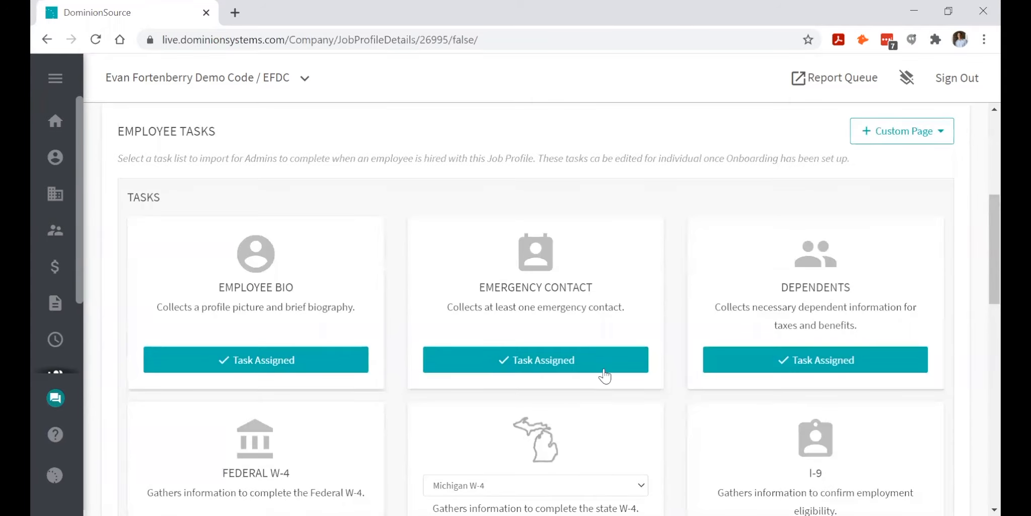
{"action": "scroll", "coordinate": [347, 256], "scroll_direction": "down", "scroll_amount": 1}
{"action": "scroll", "coordinate": [351, 242], "scroll_direction": "down", "scroll_amount": 5}
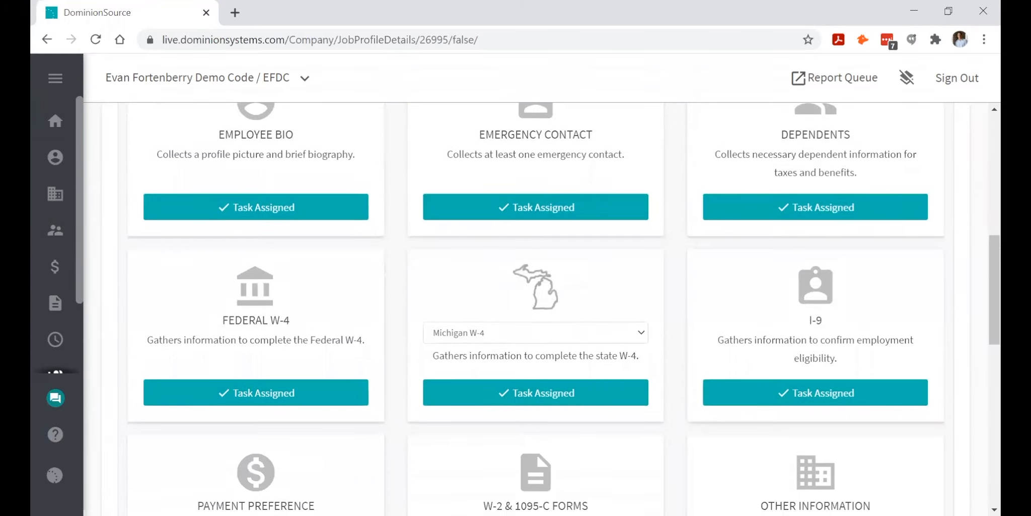
{"action": "scroll", "coordinate": [668, 350], "scroll_direction": "down", "scroll_amount": 1}
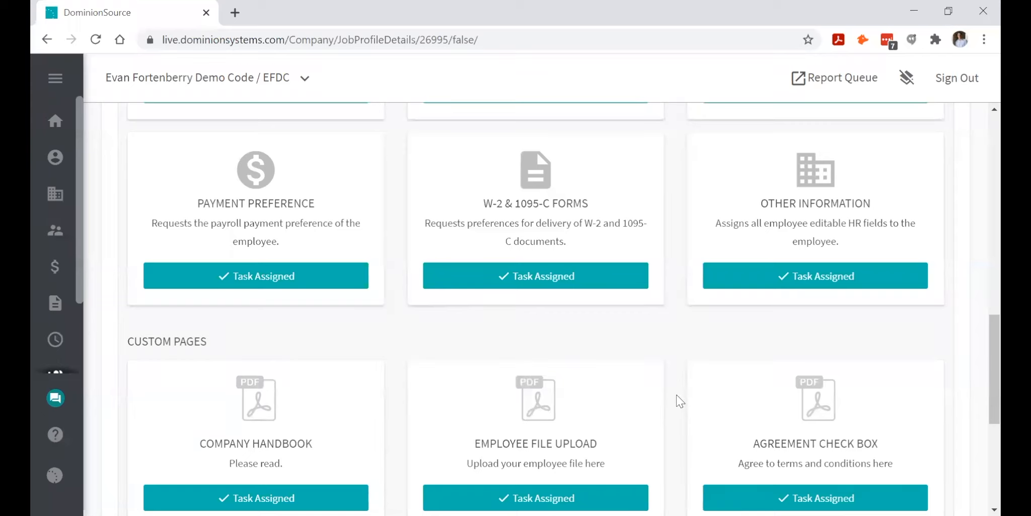
{"action": "scroll", "coordinate": [678, 393], "scroll_direction": "up", "scroll_amount": 10}
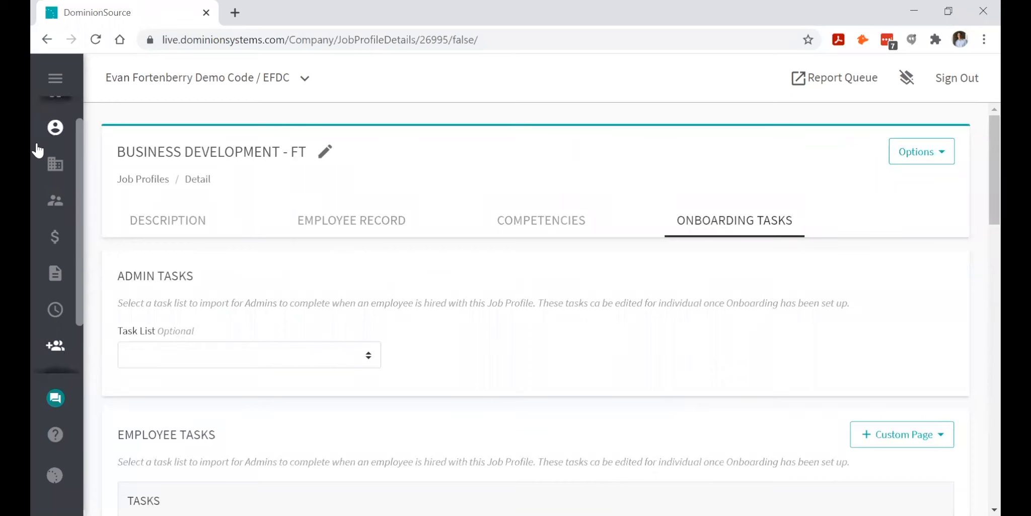
Open the Applicant Tracking job board and look through its current openings.
{"action": "scroll", "coordinate": [35, 150], "scroll_direction": "down", "scroll_amount": 2}
{"action": "left_click", "coordinate": [55, 284]}
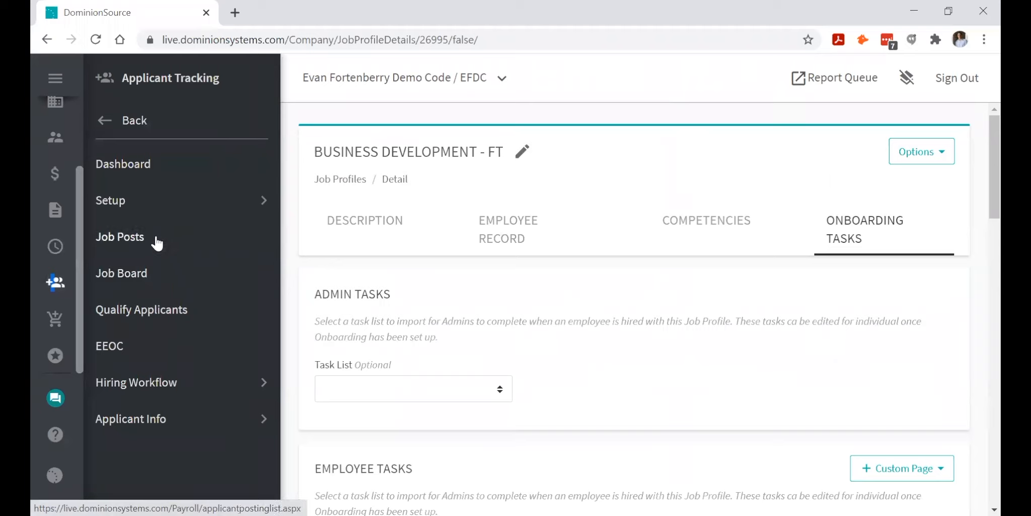
{"action": "left_click", "coordinate": [150, 278]}
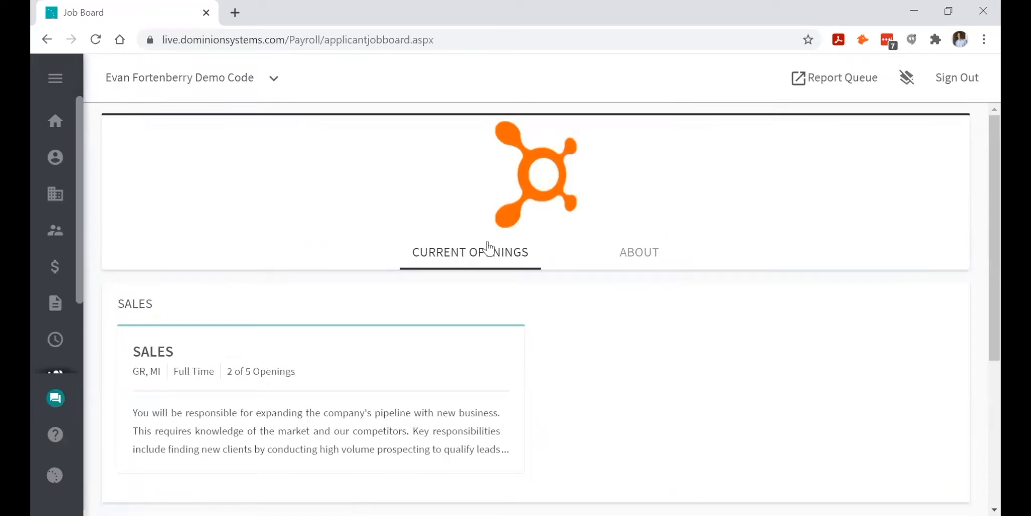
{"action": "scroll", "coordinate": [716, 384], "scroll_direction": "down", "scroll_amount": 5}
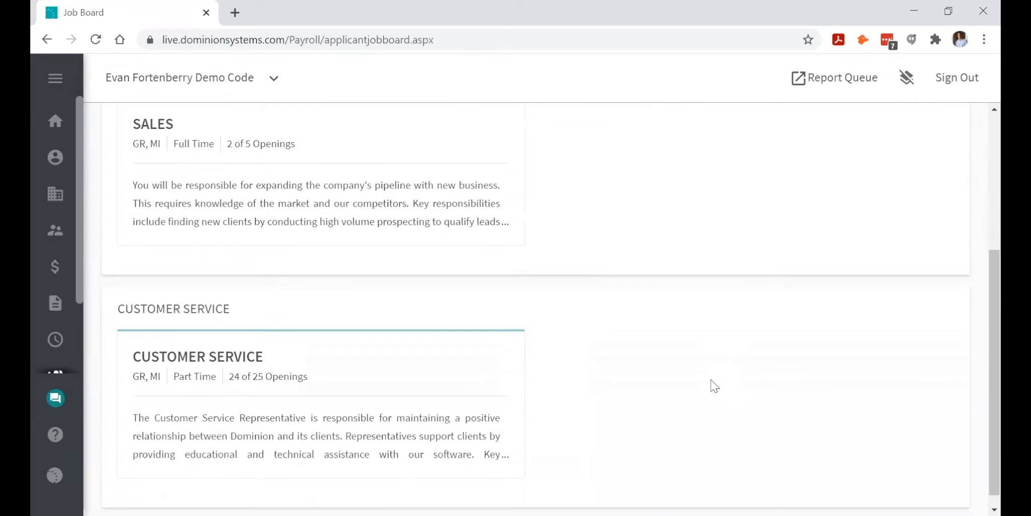
Open the Sales opening, read its details from position summary to benefits, and return to the job board.
{"action": "left_click", "coordinate": [322, 199]}
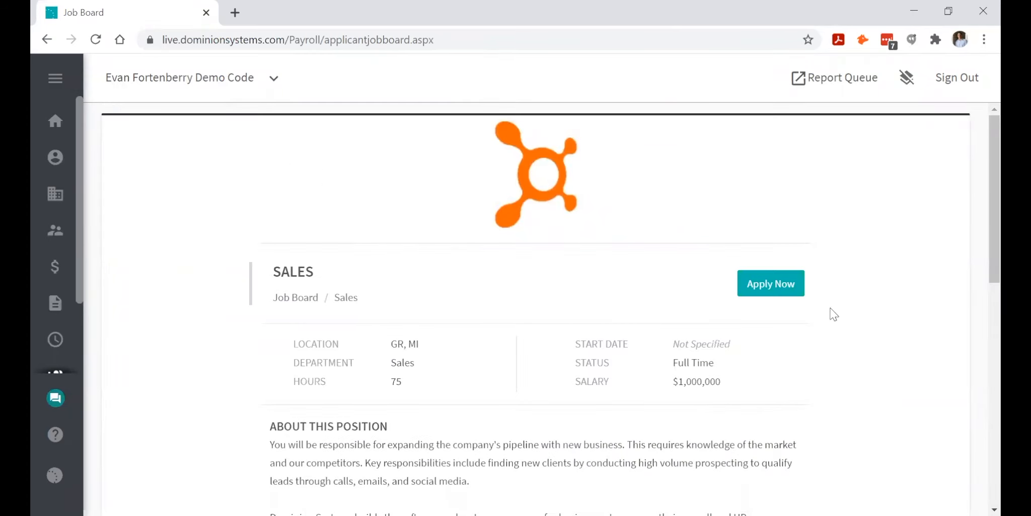
{"action": "scroll", "coordinate": [559, 343], "scroll_direction": "down", "scroll_amount": 6}
{"action": "scroll", "coordinate": [360, 202], "scroll_direction": "down", "scroll_amount": 5}
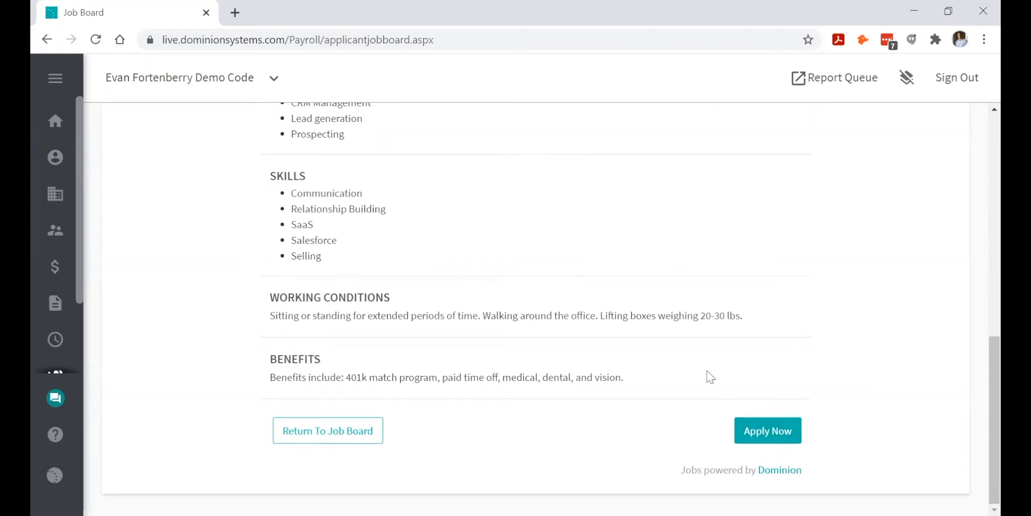
{"action": "left_click", "coordinate": [360, 434]}
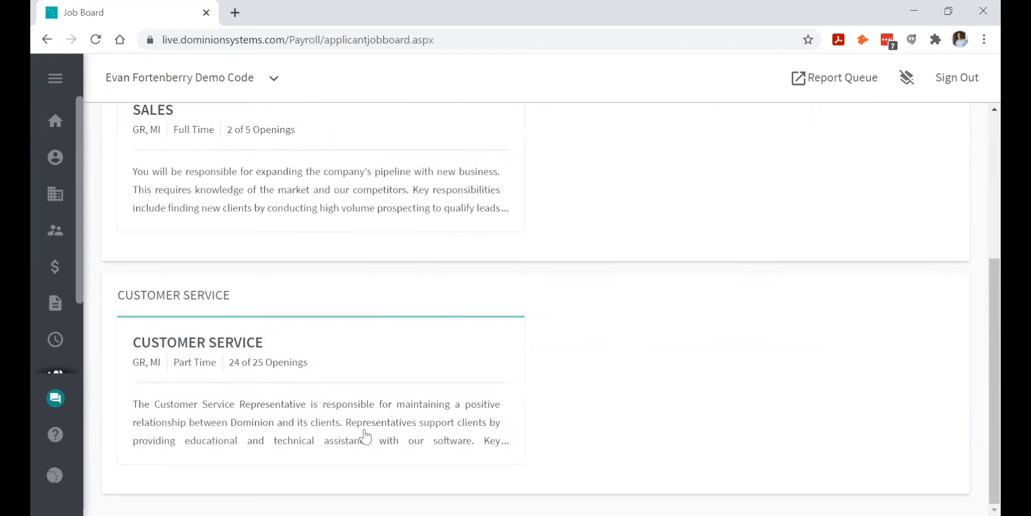
Examine the job board's About page with its company photo and message, and go back to the current openings.
{"action": "scroll", "coordinate": [755, 429], "scroll_direction": "up", "scroll_amount": 4}
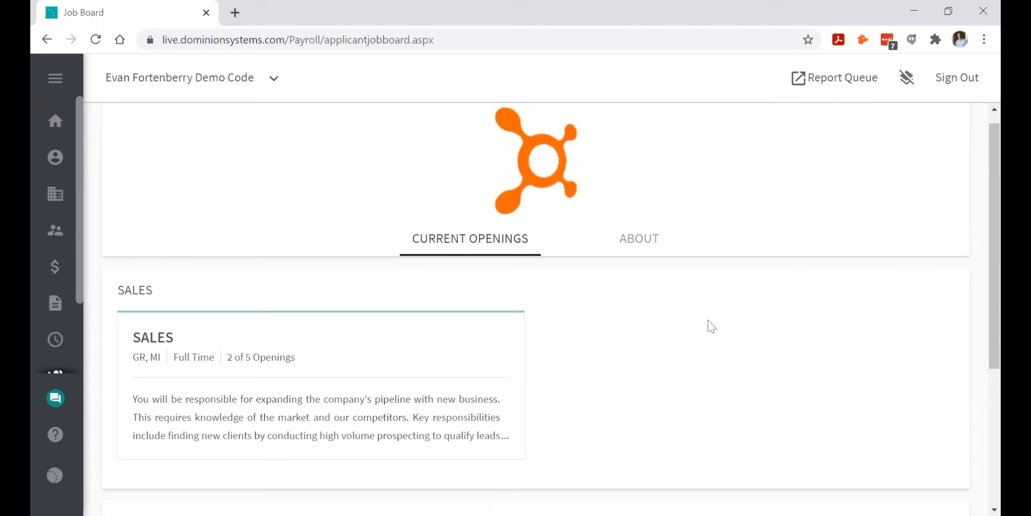
{"action": "left_click", "coordinate": [648, 241]}
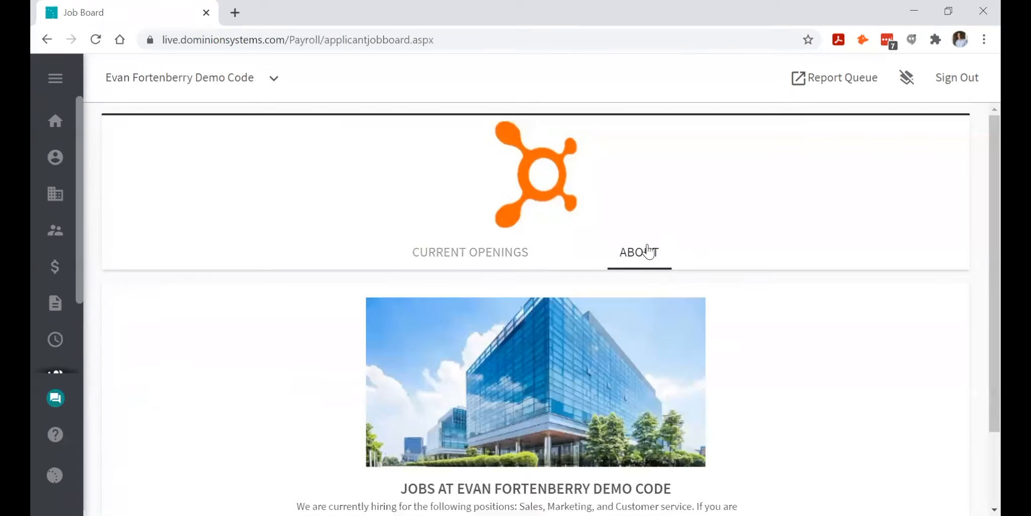
{"action": "scroll", "coordinate": [804, 223], "scroll_direction": "down", "scroll_amount": 2}
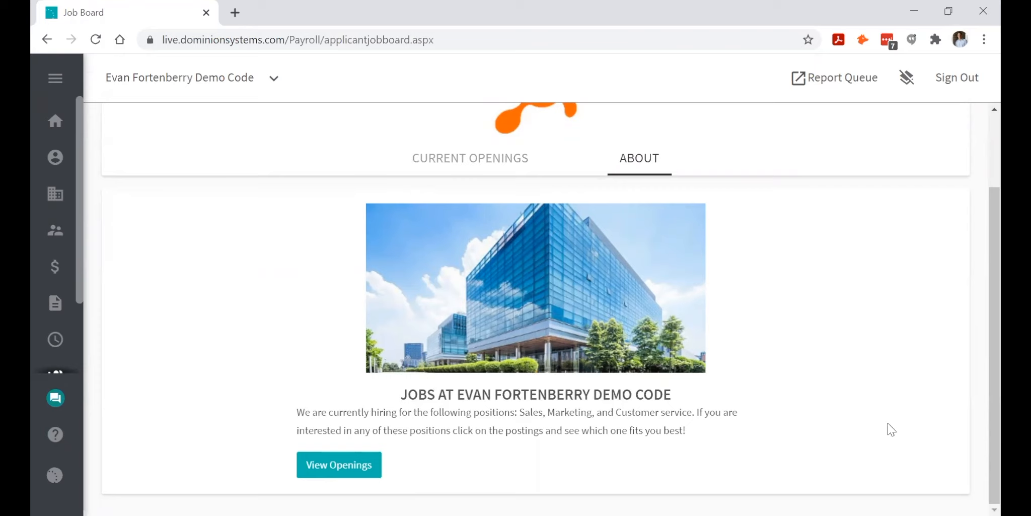
{"action": "left_click", "coordinate": [442, 162]}
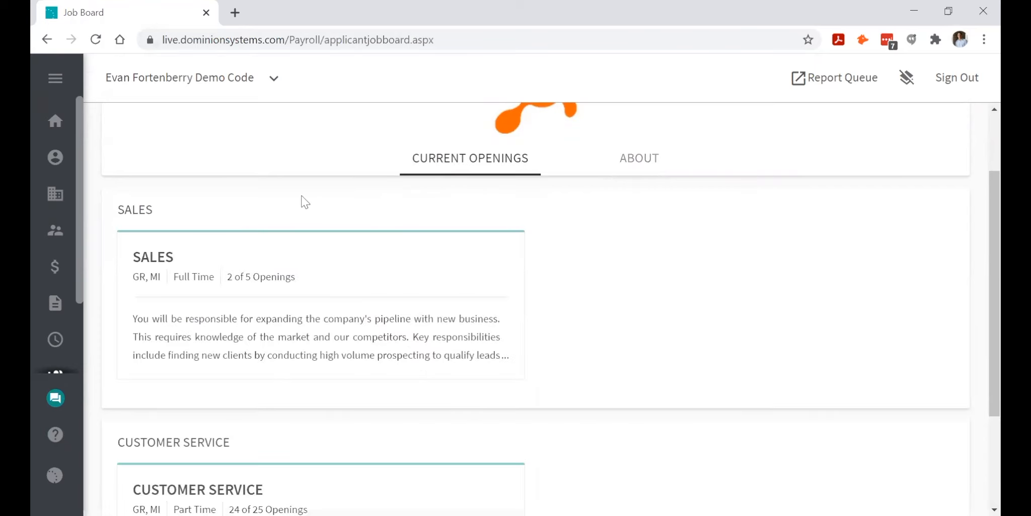
Open the Settings page of the Applicant Tracking setup and collapse the navigation to show it in full width.
{"action": "scroll", "coordinate": [57, 261], "scroll_direction": "down", "scroll_amount": 2}
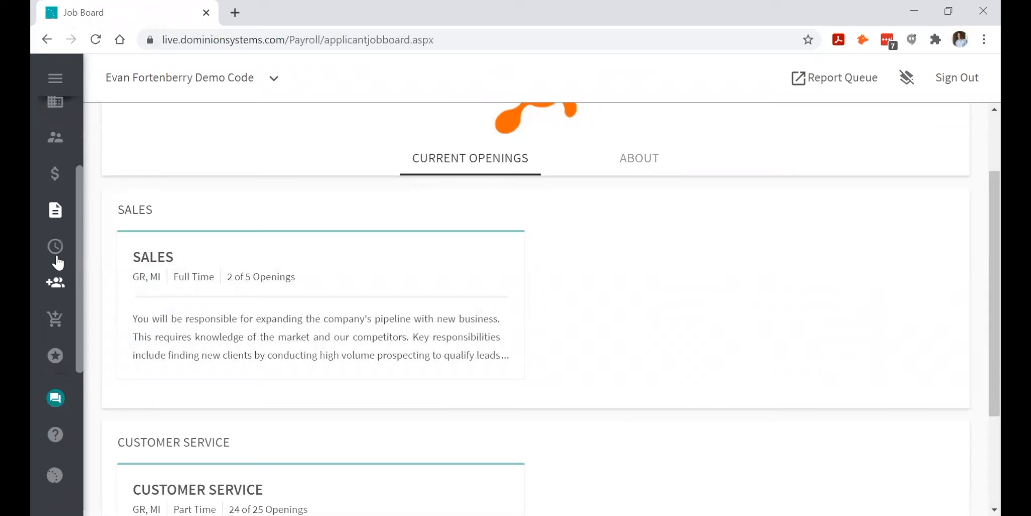
{"action": "left_click", "coordinate": [59, 289]}
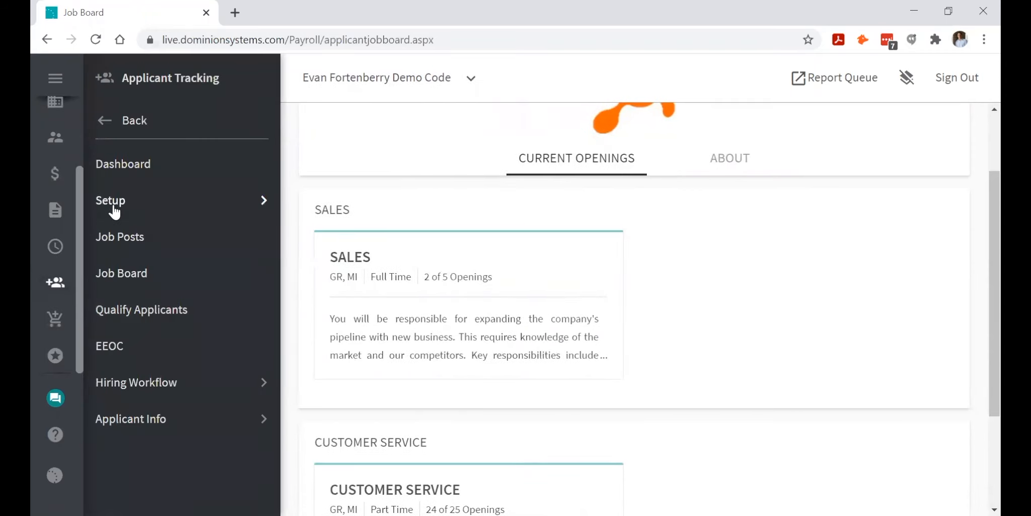
{"action": "left_click", "coordinate": [112, 202]}
{"action": "left_click", "coordinate": [113, 164]}
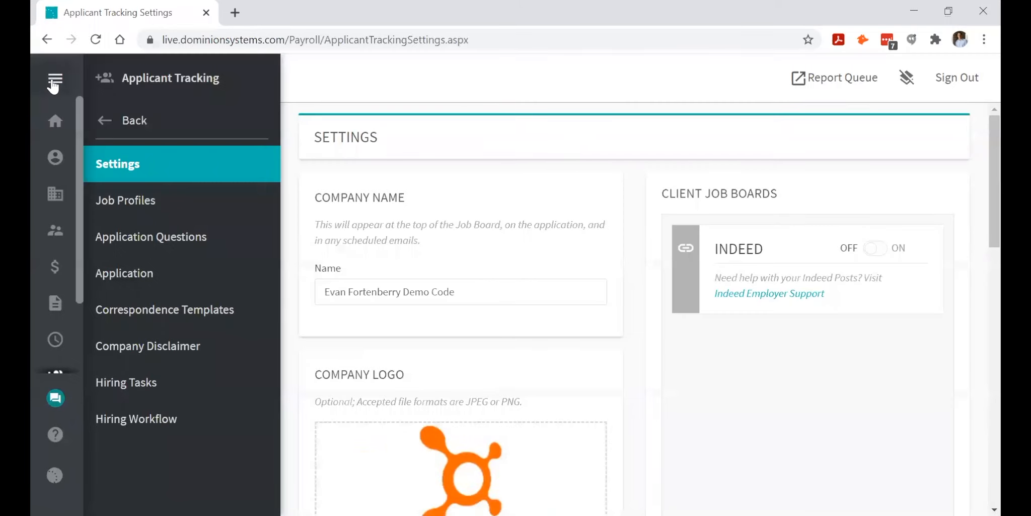
{"action": "left_click", "coordinate": [54, 80]}
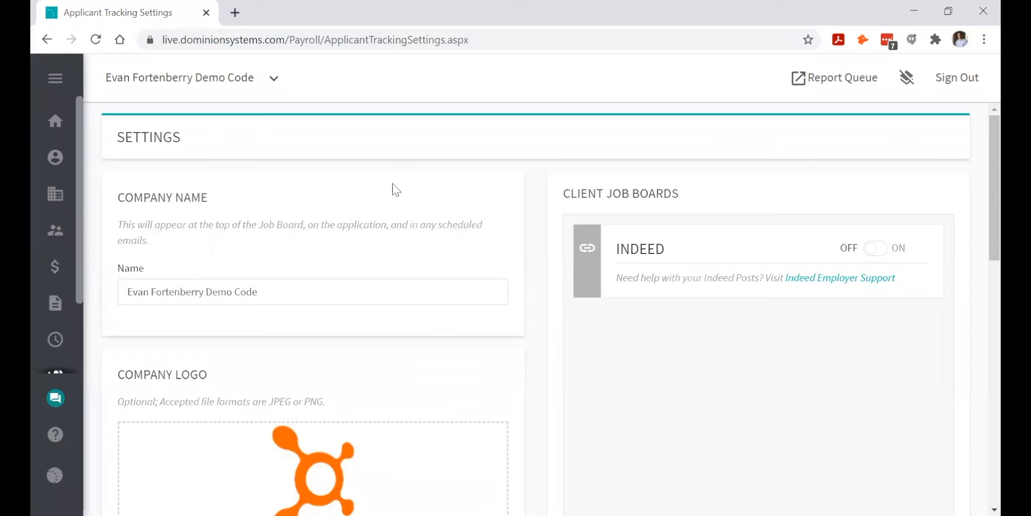
Examine the company logo, About Page Editor, website URL, company photo, About message and client job board settings.
{"action": "scroll", "coordinate": [356, 242], "scroll_direction": "down", "scroll_amount": 5}
{"action": "scroll", "coordinate": [535, 319], "scroll_direction": "down", "scroll_amount": 3}
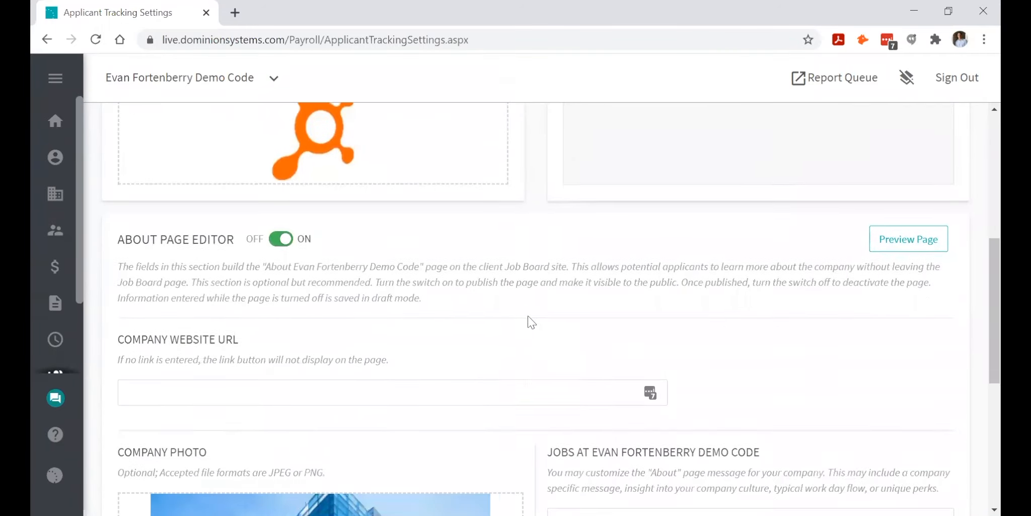
{"action": "scroll", "coordinate": [529, 318], "scroll_direction": "down", "scroll_amount": 3}
{"action": "scroll", "coordinate": [546, 368], "scroll_direction": "down", "scroll_amount": 3}
{"action": "scroll", "coordinate": [188, 119], "scroll_direction": "up", "scroll_amount": 3}
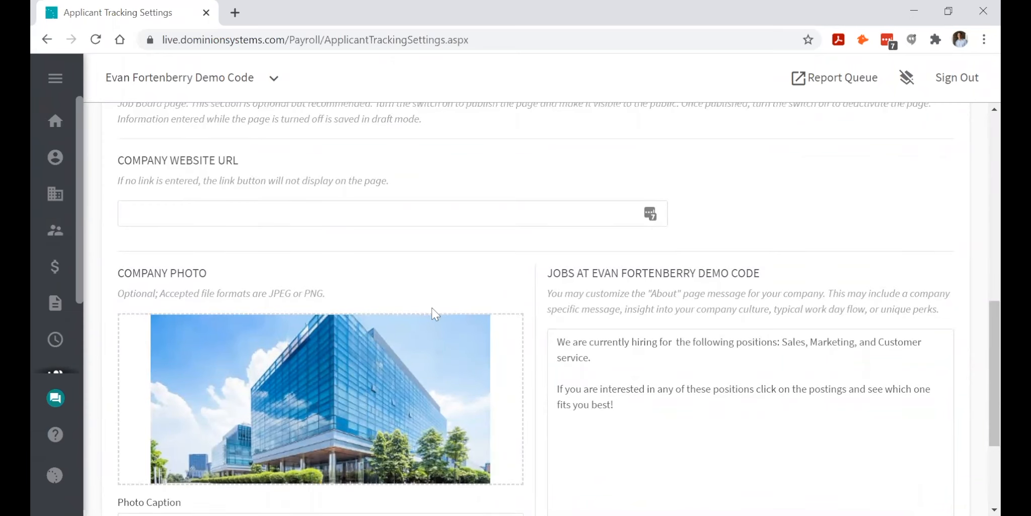
{"action": "scroll", "coordinate": [546, 352], "scroll_direction": "up", "scroll_amount": 2}
{"action": "scroll", "coordinate": [549, 358], "scroll_direction": "up", "scroll_amount": 8}
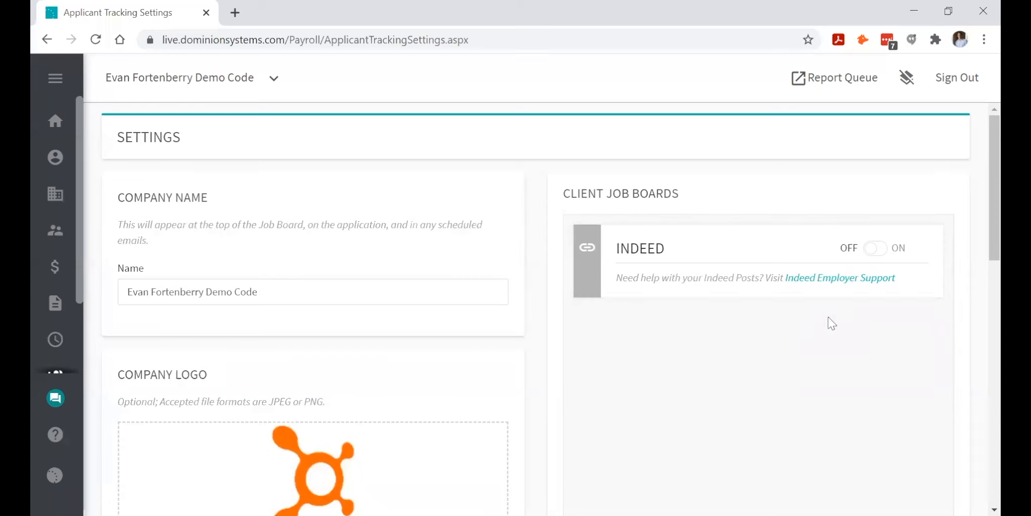
Open Qualify Applicants and list the applicants for all open postings using the preset application dates.
{"action": "scroll", "coordinate": [71, 182], "scroll_direction": "down", "scroll_amount": 2}
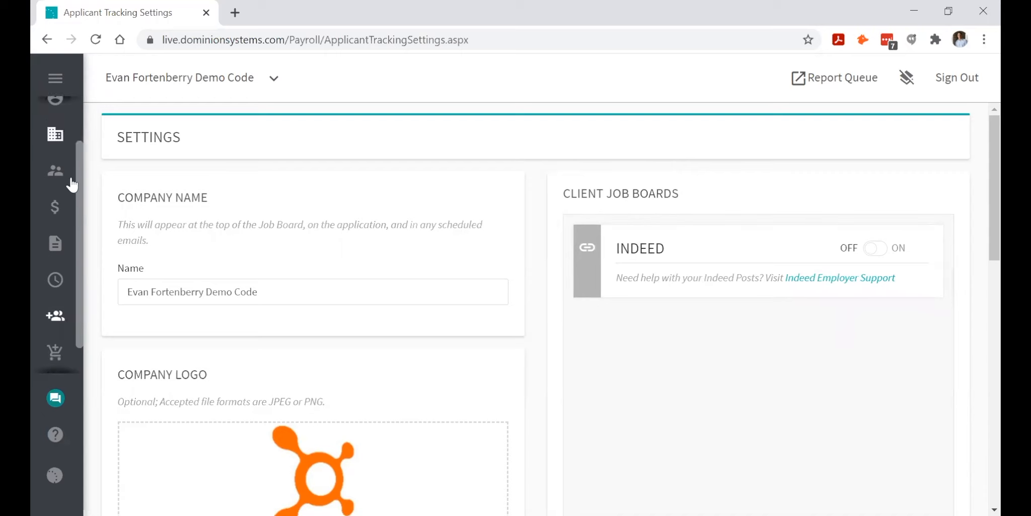
{"action": "left_click", "coordinate": [57, 286]}
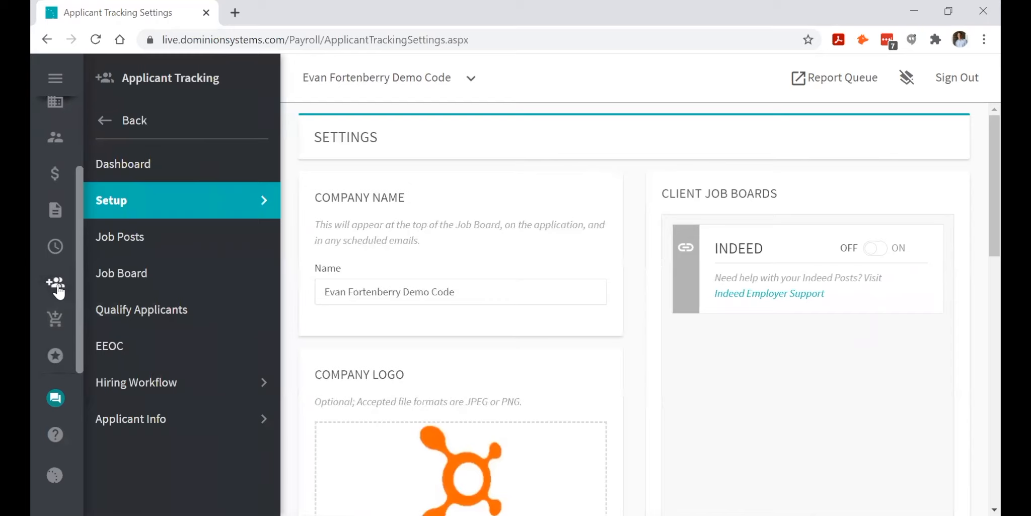
{"action": "left_click", "coordinate": [161, 319]}
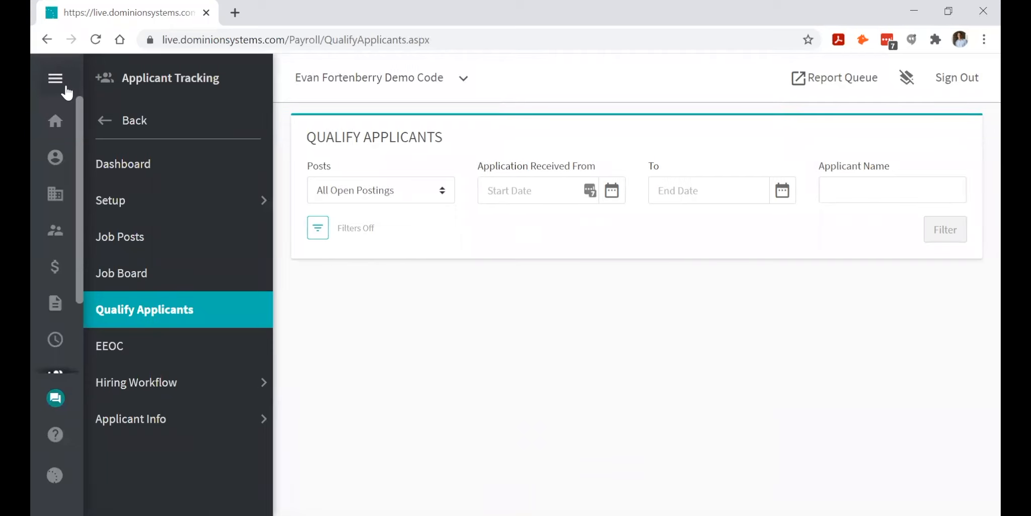
{"action": "left_click", "coordinate": [55, 79]}
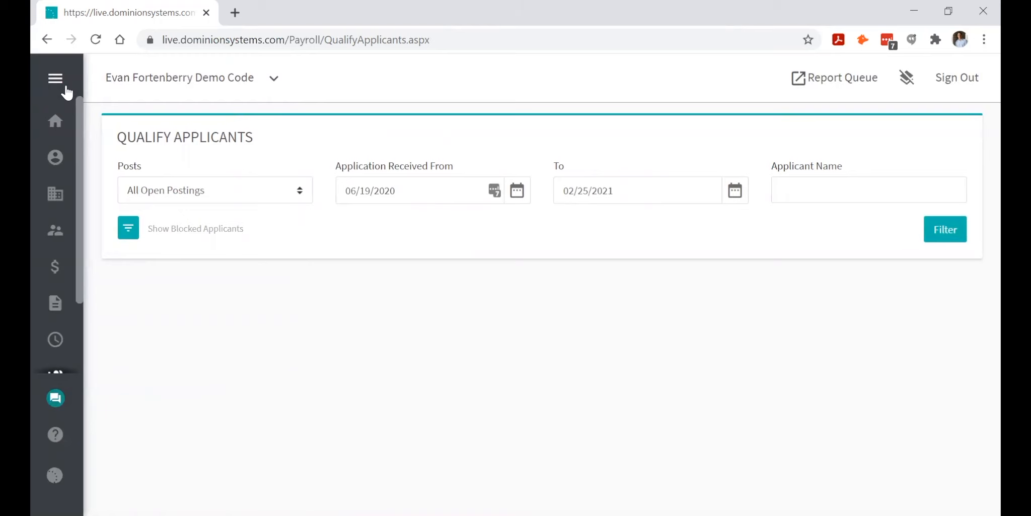
{"action": "left_click", "coordinate": [943, 244]}
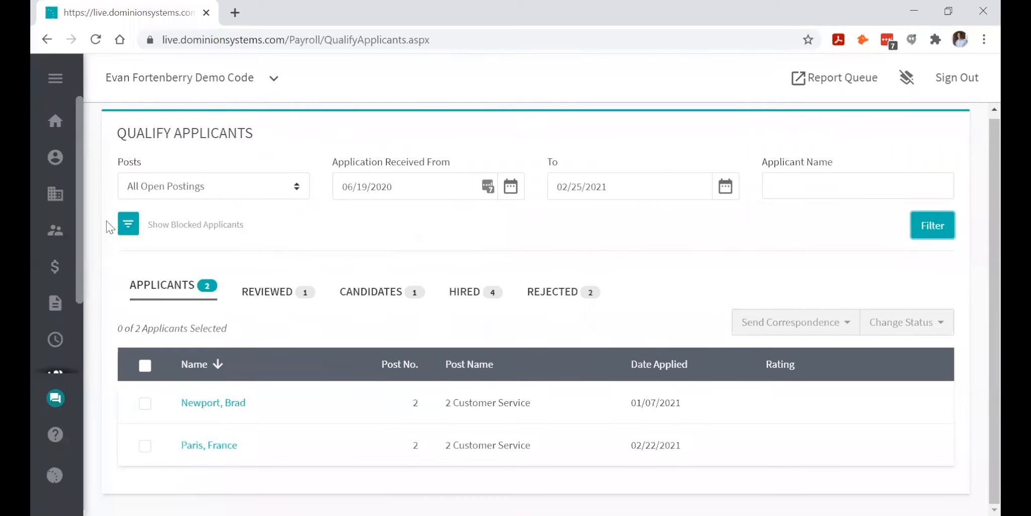
Check the available post filter choices, review the Candidates, Hired and Rejected lists, and return to the Applicants list.
{"action": "left_click", "coordinate": [238, 184]}
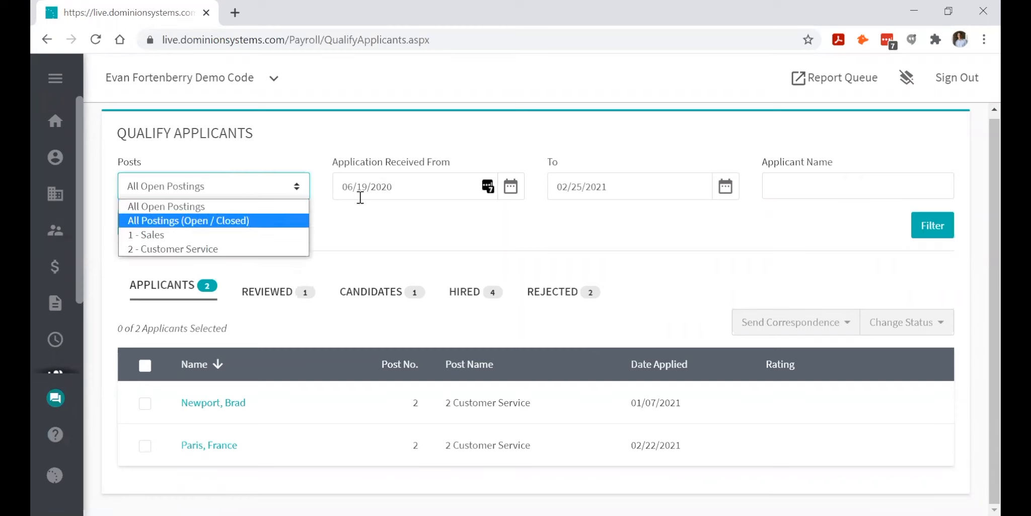
{"action": "left_click", "coordinate": [474, 254]}
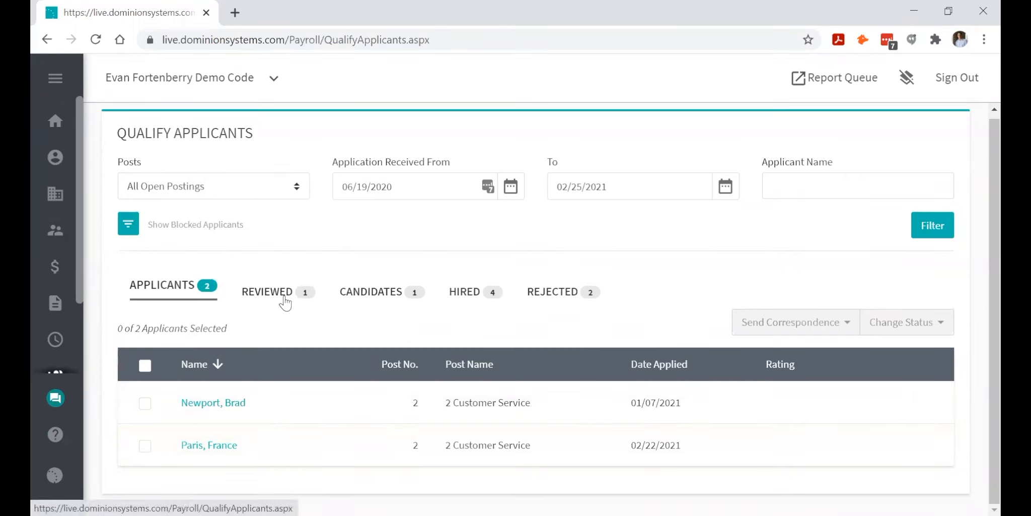
{"action": "left_click", "coordinate": [381, 296]}
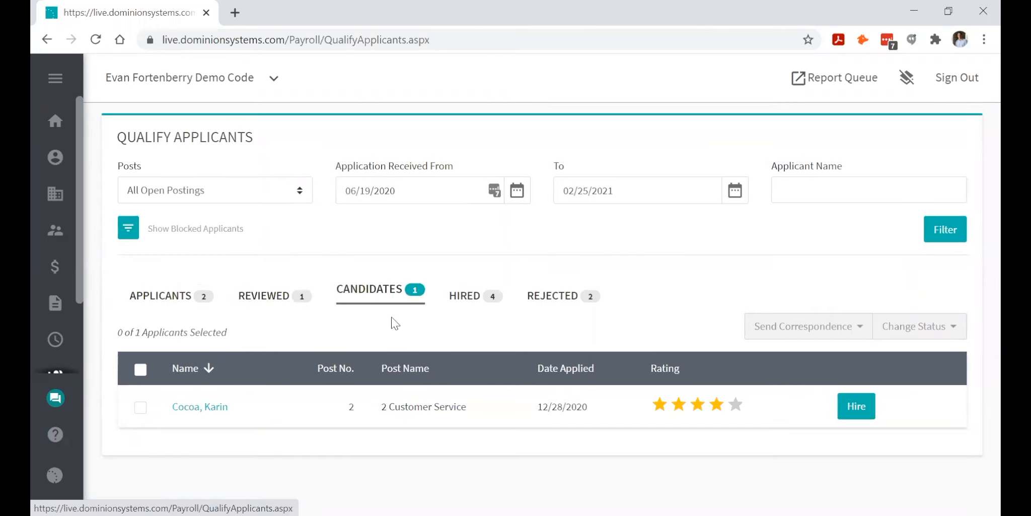
{"action": "left_click", "coordinate": [460, 305]}
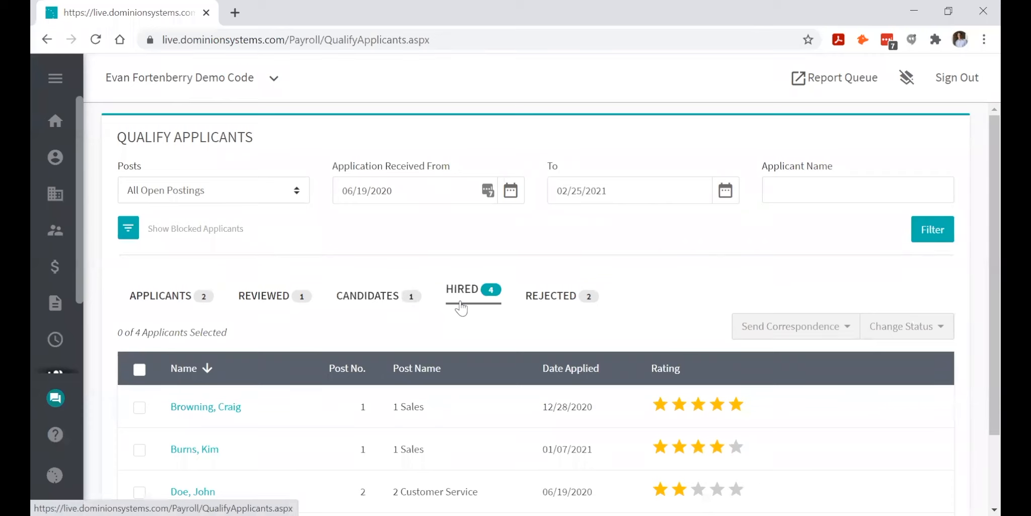
{"action": "left_click", "coordinate": [534, 304]}
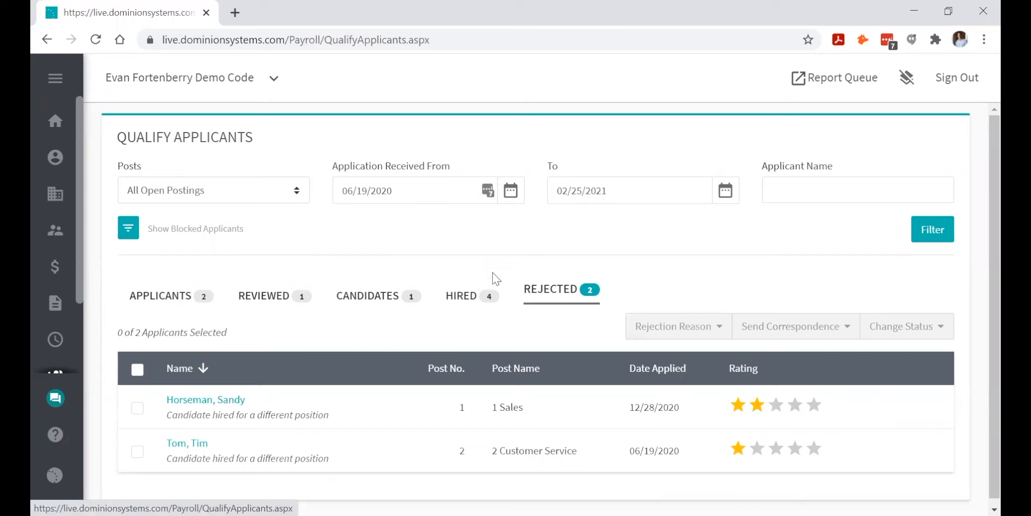
{"action": "left_click", "coordinate": [166, 298]}
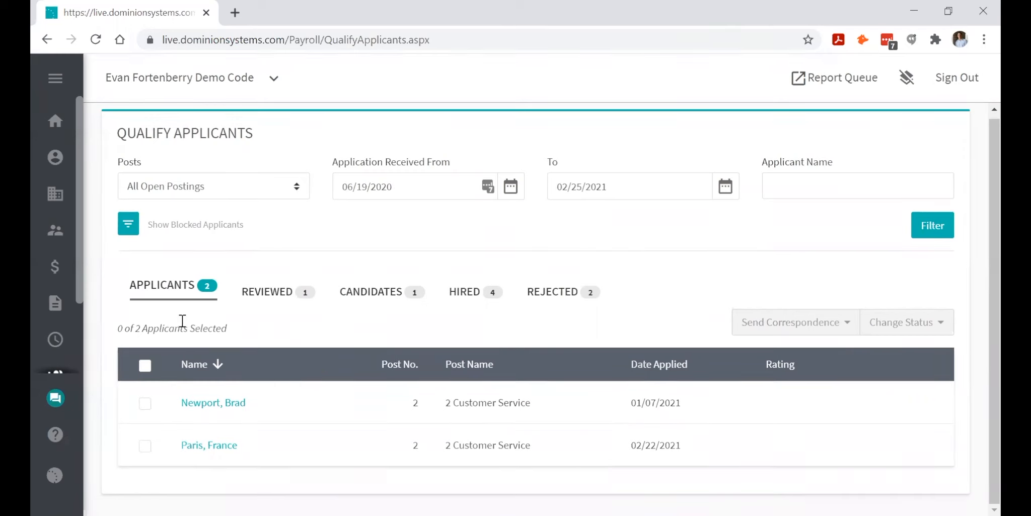
Select the applicant who applied on 01/07/2021, preview the In-Person Interview email template, and cancel the email without sending it.
{"action": "left_click", "coordinate": [146, 403]}
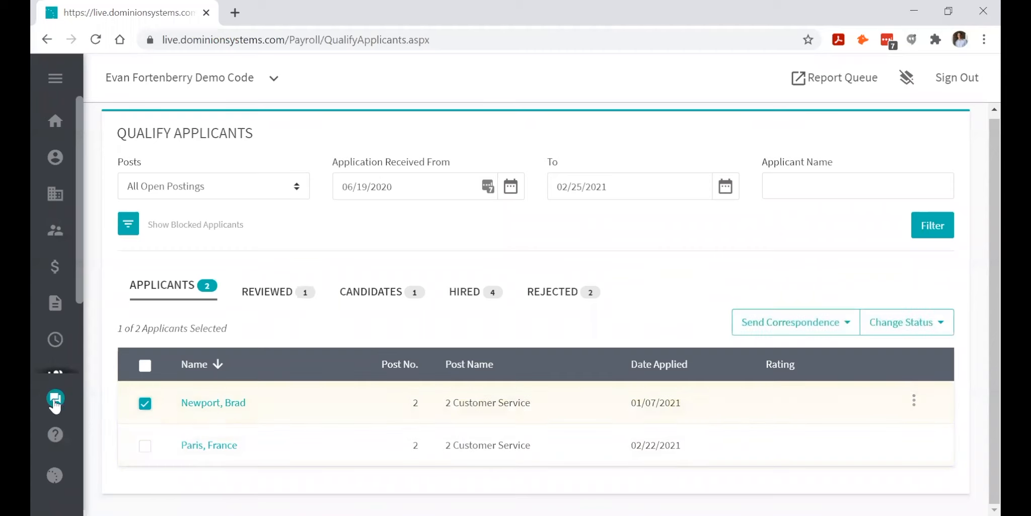
{"action": "left_click", "coordinate": [793, 320]}
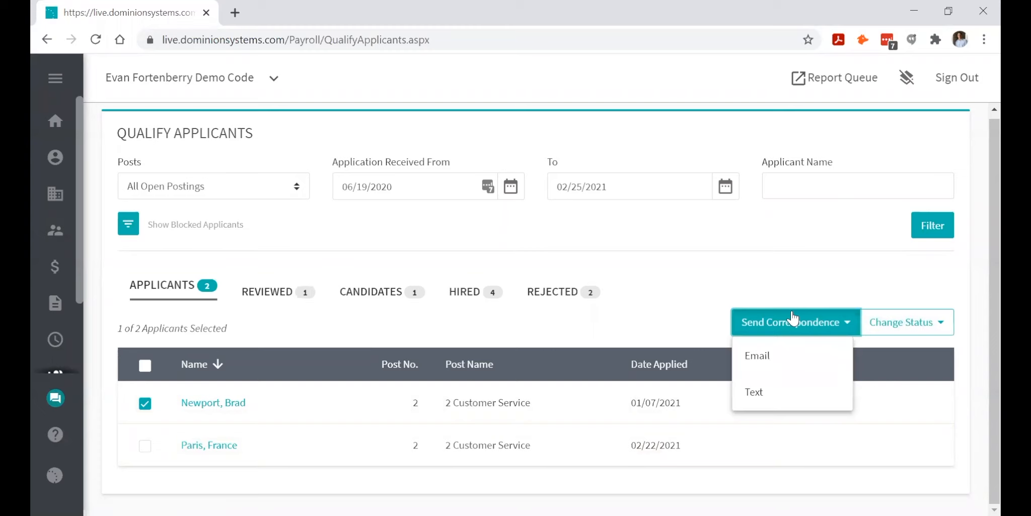
{"action": "left_click", "coordinate": [768, 361]}
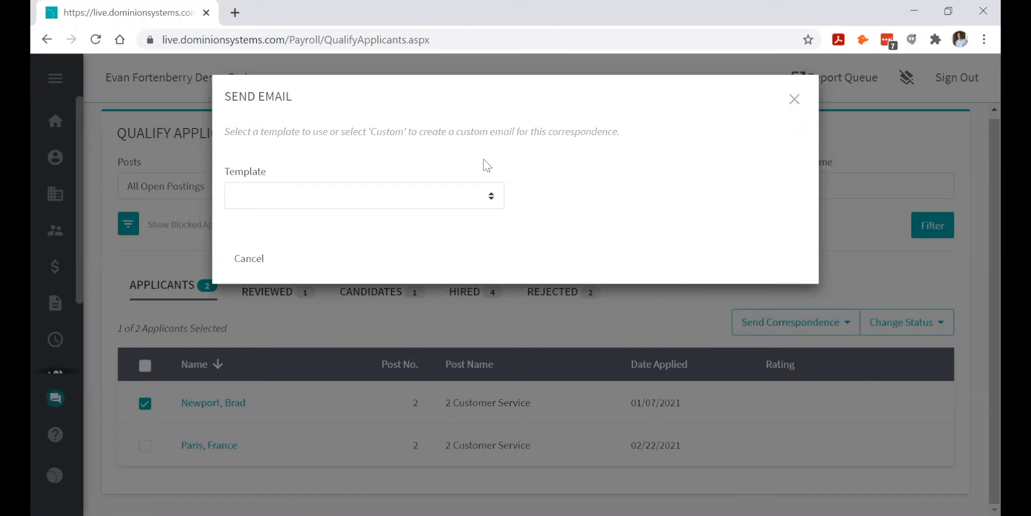
{"action": "left_click", "coordinate": [487, 201]}
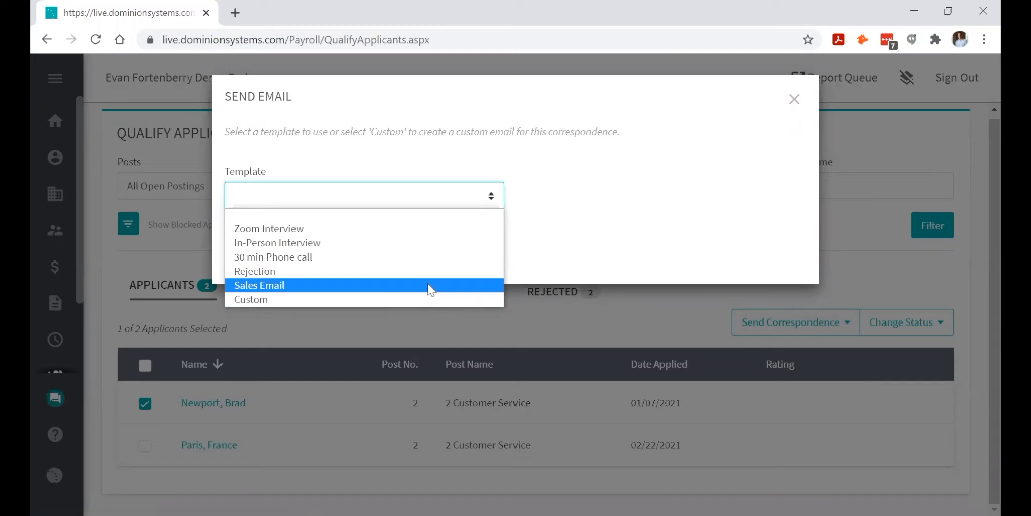
{"action": "left_click", "coordinate": [302, 243]}
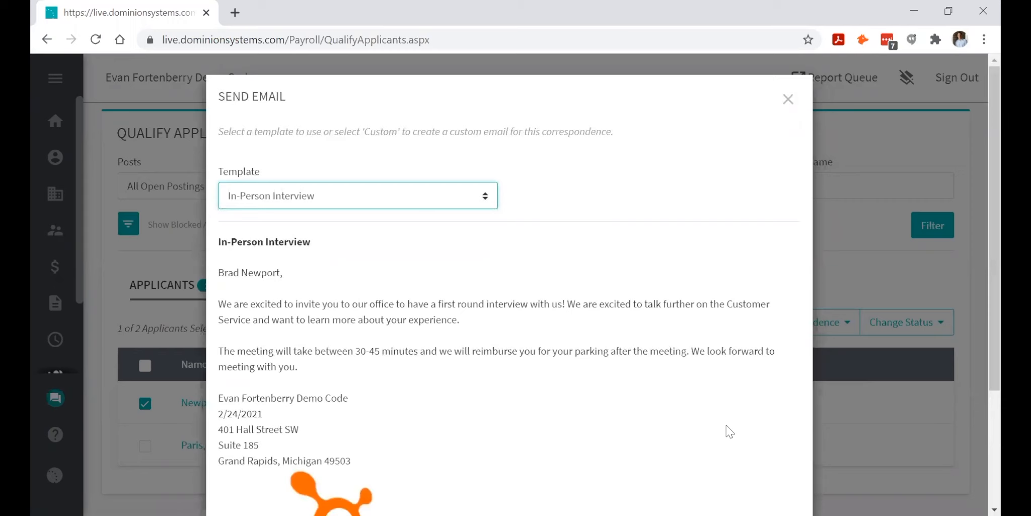
{"action": "scroll", "coordinate": [400, 152], "scroll_direction": "down", "scroll_amount": 3}
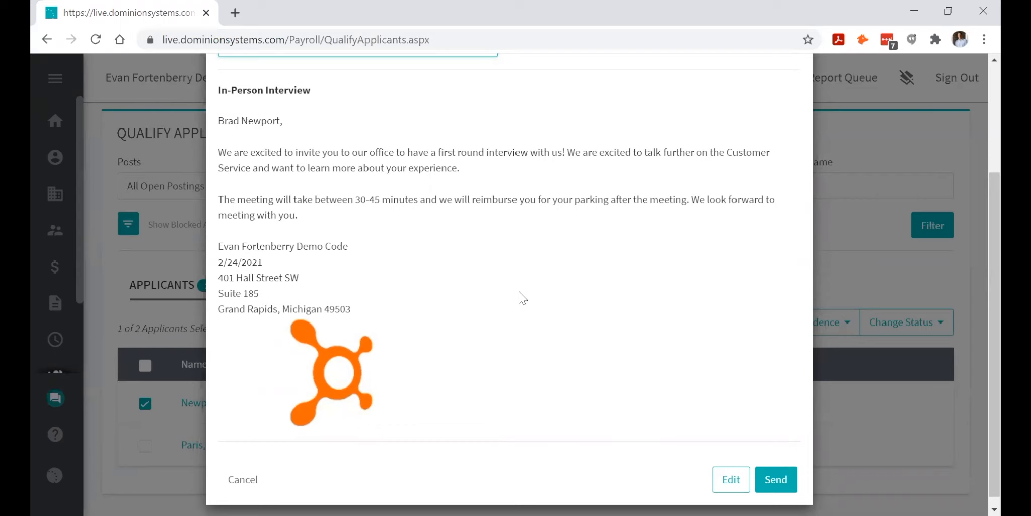
{"action": "left_click", "coordinate": [243, 479]}
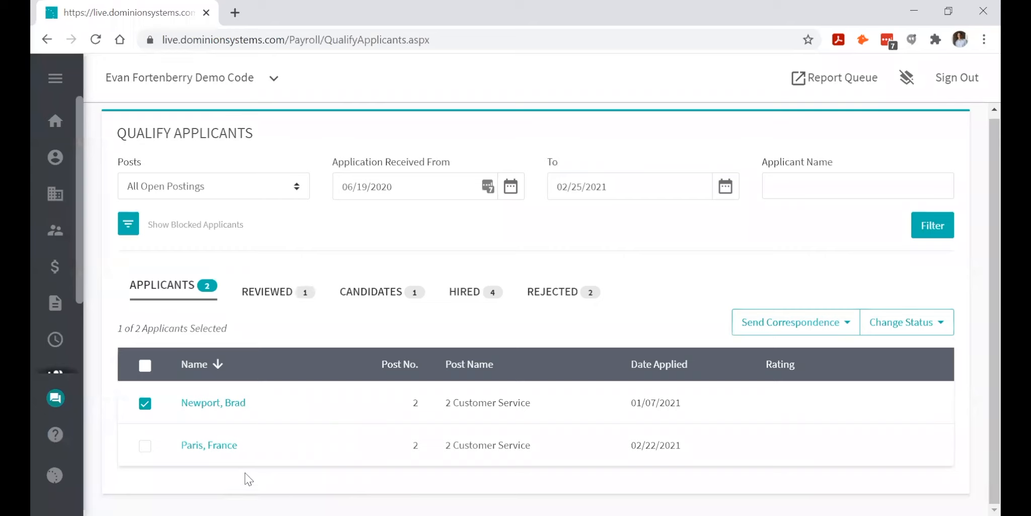
Change the selected applicant's status to Candidate and check the Reviewed and Candidates lists.
{"action": "left_click", "coordinate": [868, 332]}
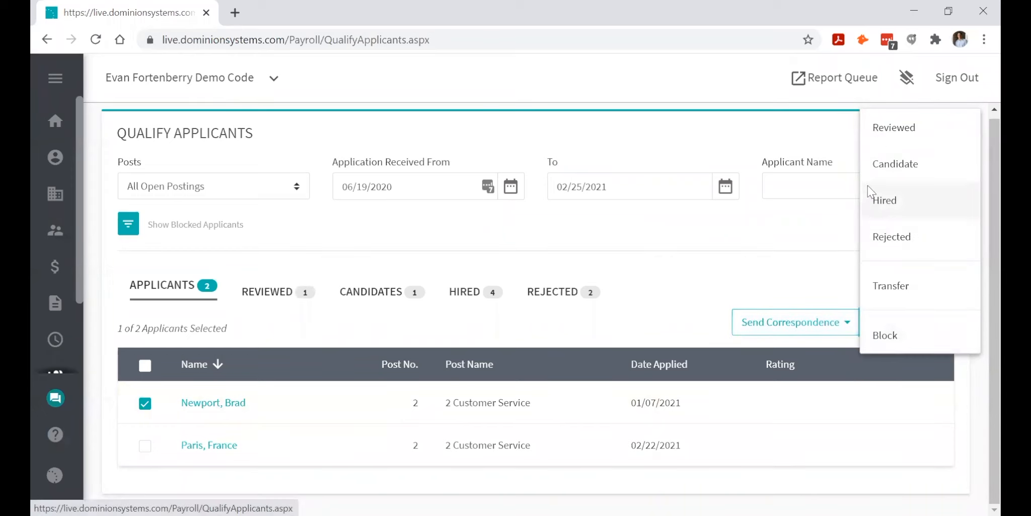
{"action": "left_click", "coordinate": [897, 168]}
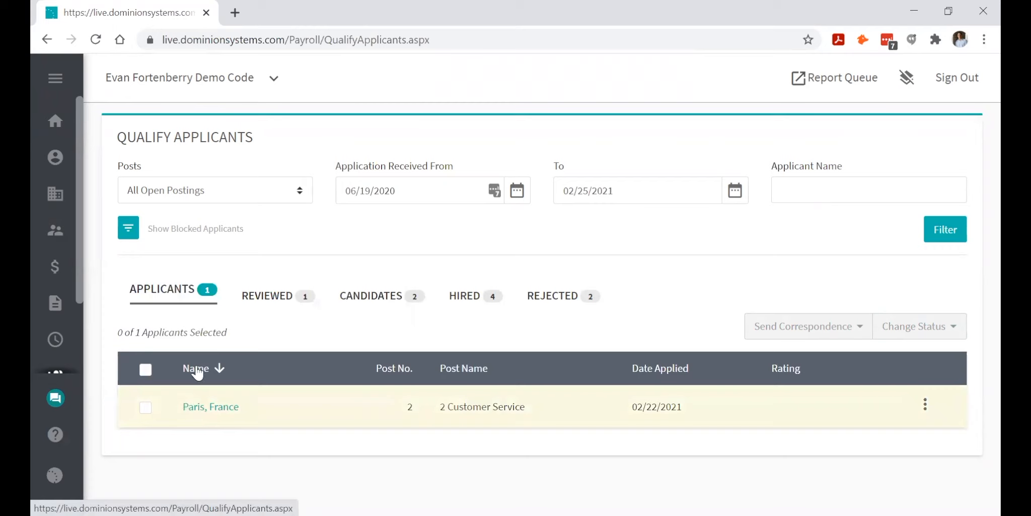
{"action": "left_click", "coordinate": [262, 299]}
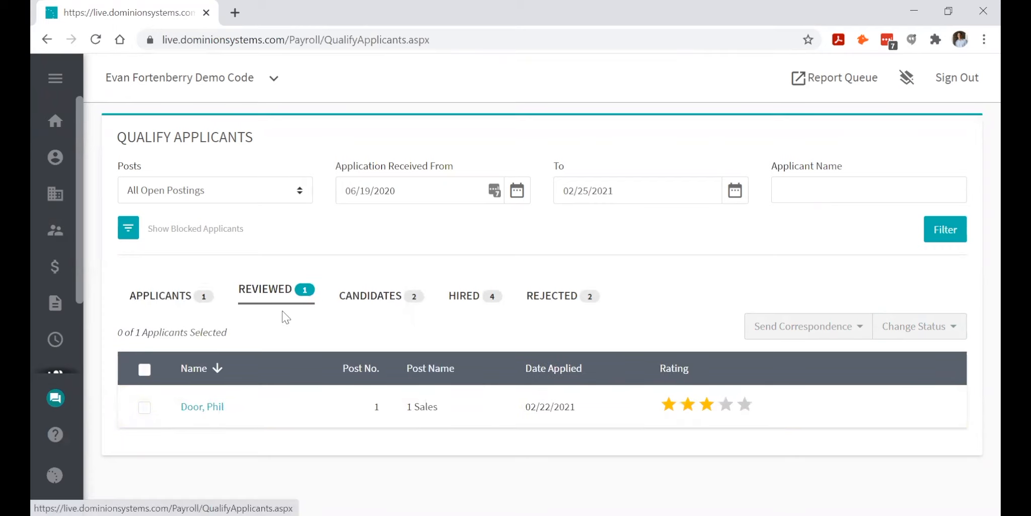
{"action": "left_click", "coordinate": [360, 304]}
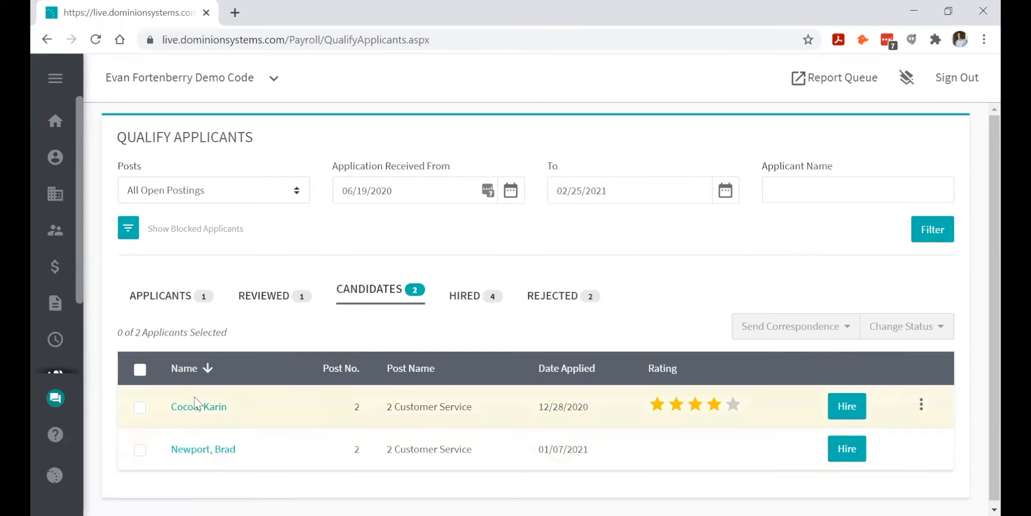
{"action": "scroll", "coordinate": [536, 310], "scroll_direction": "down", "scroll_amount": 1}
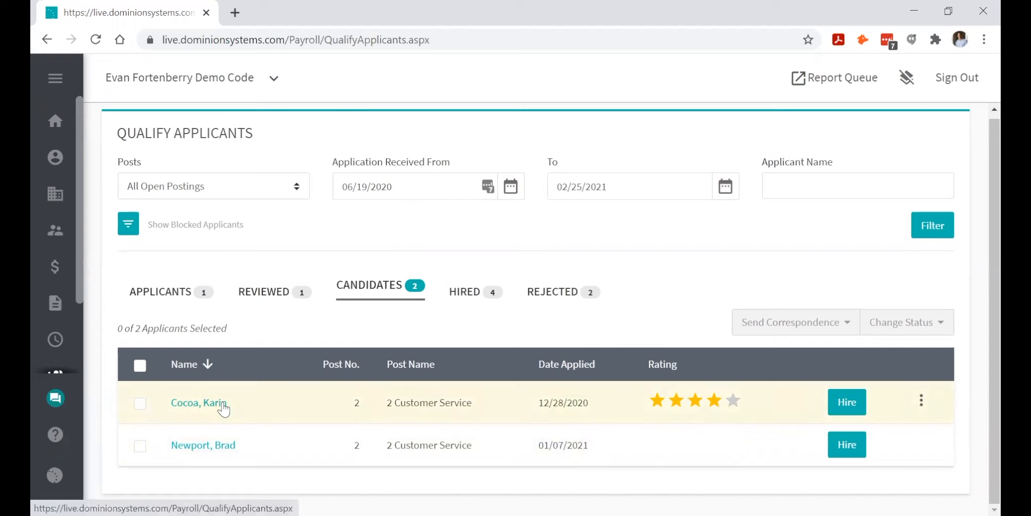
Open the profile of the four-star Customer Service candidate and examine both resume pages, the rating and the comments.
{"action": "left_click", "coordinate": [194, 403]}
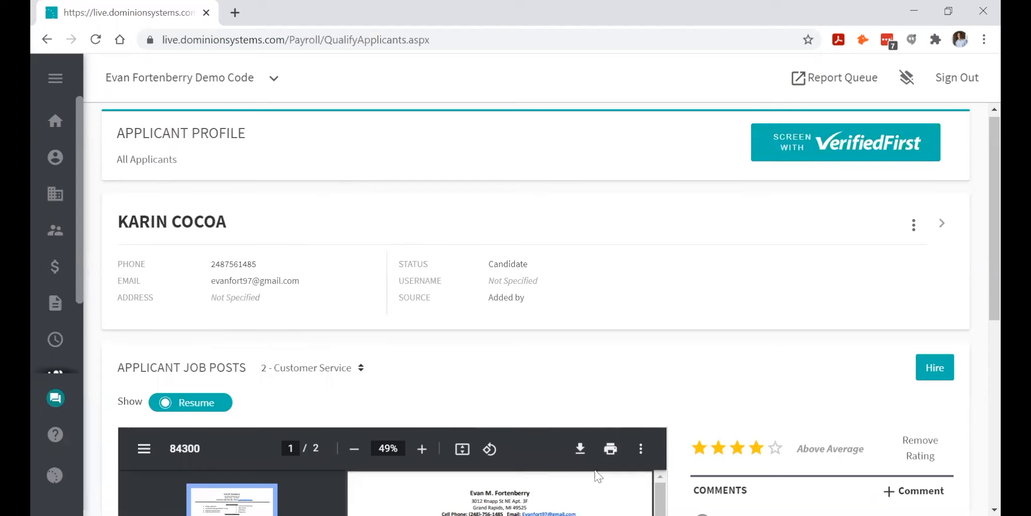
{"action": "scroll", "coordinate": [643, 297], "scroll_direction": "down", "scroll_amount": 5}
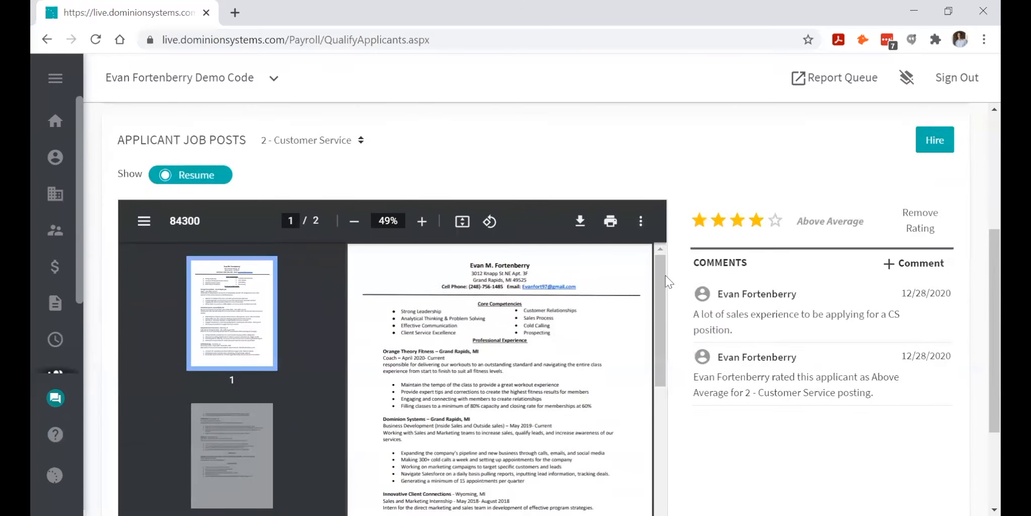
{"action": "scroll", "coordinate": [654, 471], "scroll_direction": "down", "scroll_amount": 3}
{"action": "scroll", "coordinate": [478, 338], "scroll_direction": "down", "scroll_amount": 1}
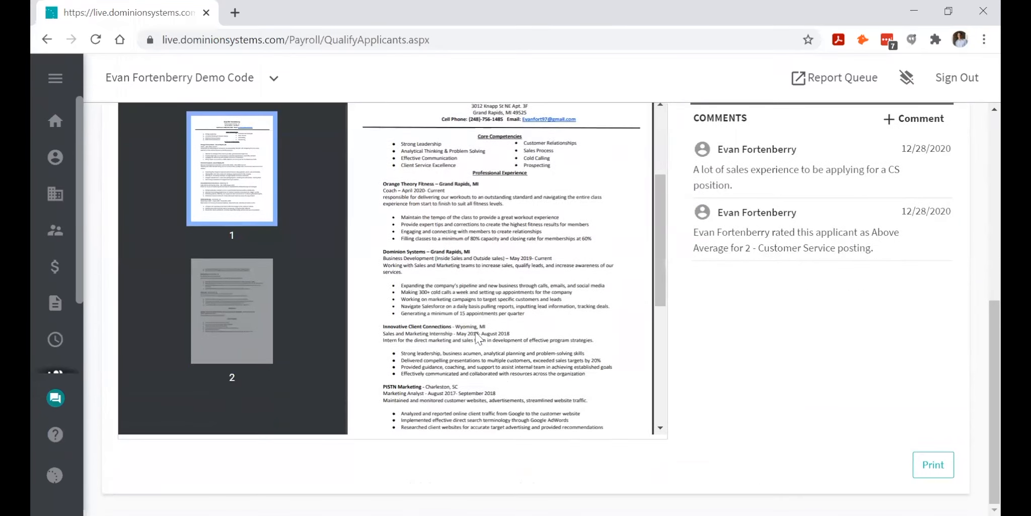
{"action": "scroll", "coordinate": [478, 336], "scroll_direction": "down", "scroll_amount": 5}
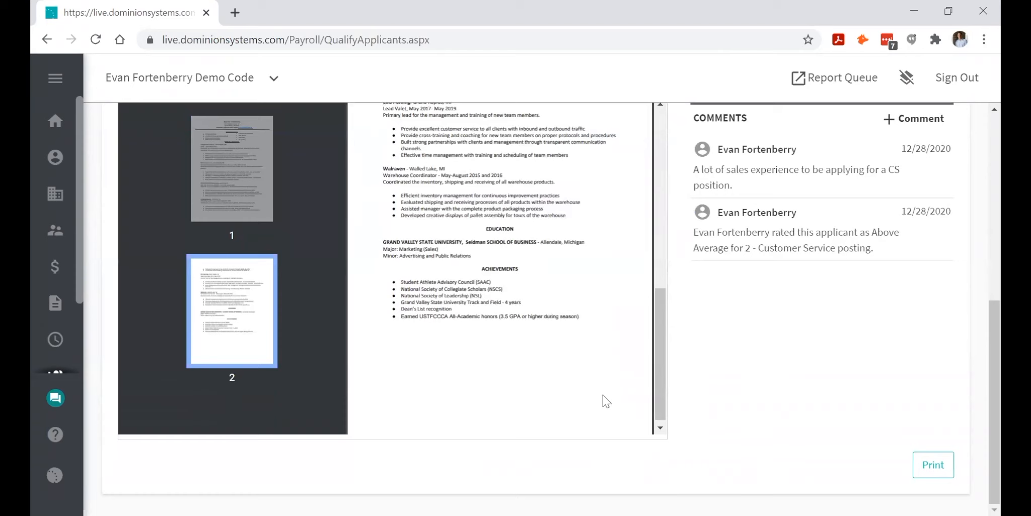
{"action": "scroll", "coordinate": [878, 430], "scroll_direction": "up", "scroll_amount": 2}
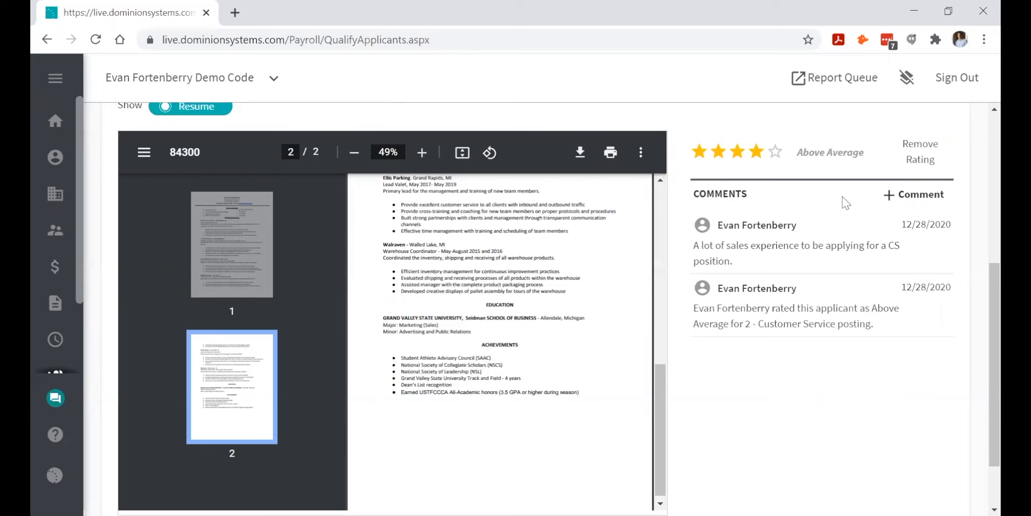
{"action": "scroll", "coordinate": [859, 214], "scroll_direction": "up", "scroll_amount": 2}
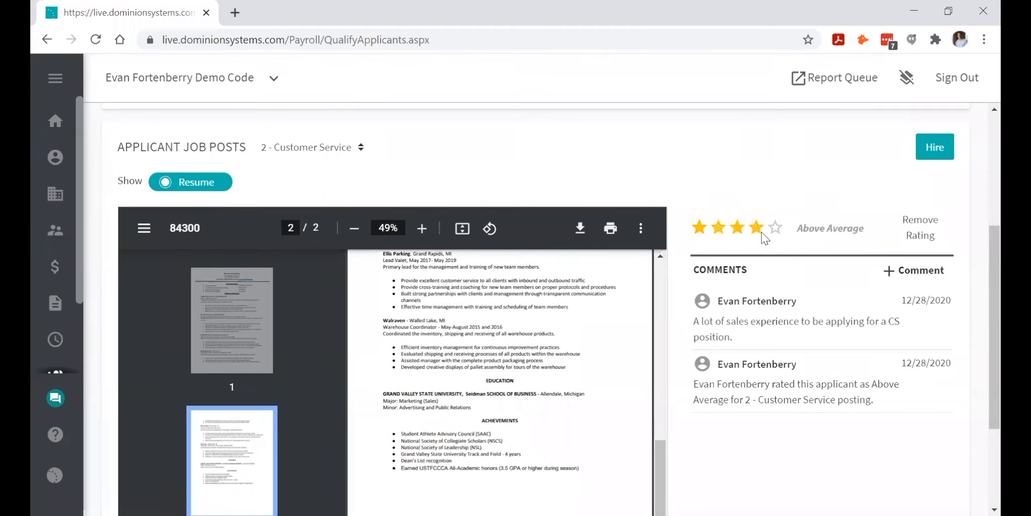
Open the VerifiedFirst screening window from the applicant's profile, close it, and return to the Candidates list.
{"action": "mouse_move", "coordinate": [912, 386]}
{"action": "scroll", "coordinate": [803, 326], "scroll_direction": "up", "scroll_amount": 4}
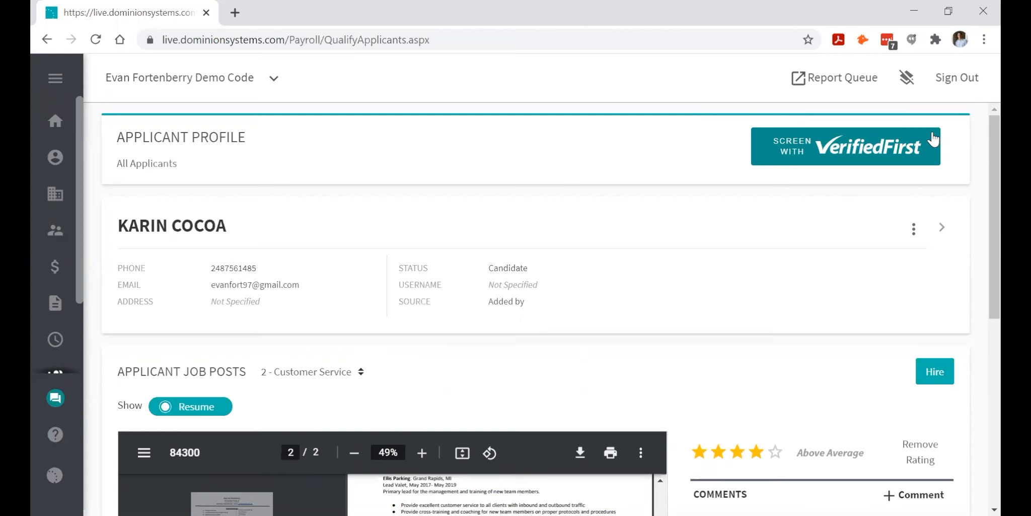
{"action": "left_click", "coordinate": [873, 144]}
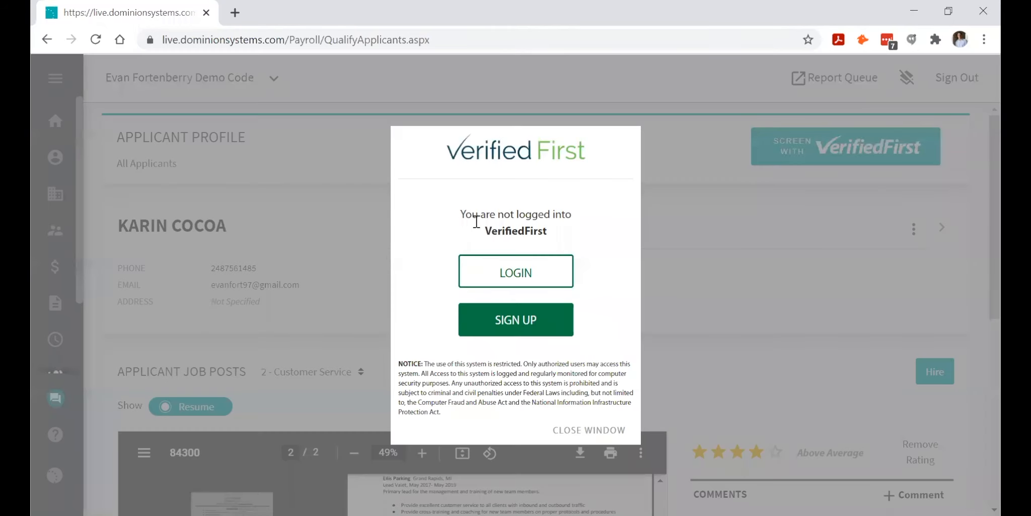
{"action": "left_click", "coordinate": [619, 427]}
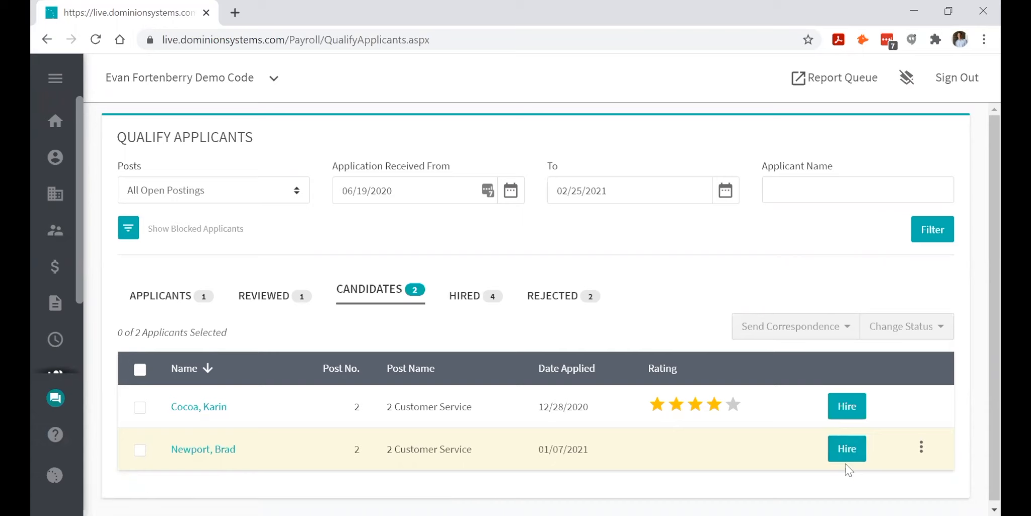
Start hiring the unrated Customer Service candidate and set the hire date to 02/24/2021.
{"action": "left_click", "coordinate": [850, 446]}
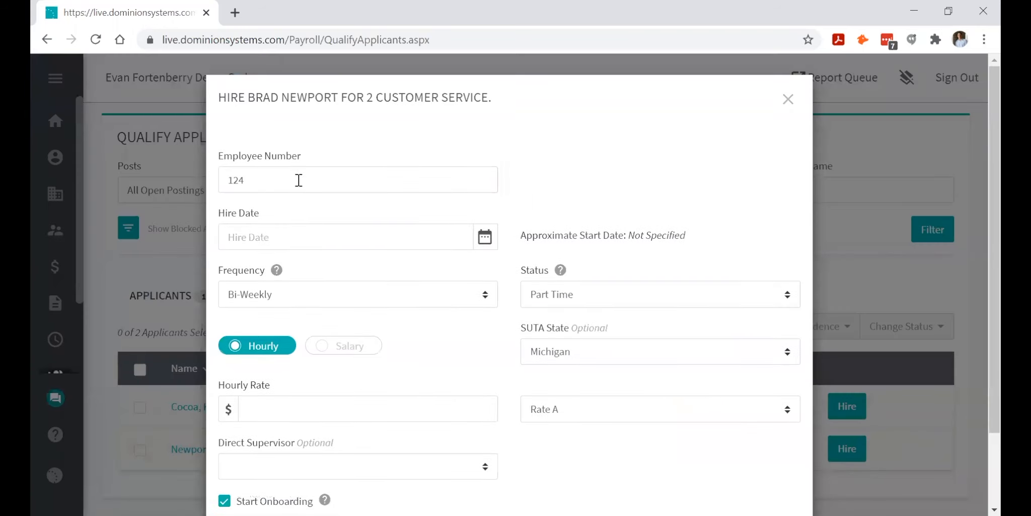
{"action": "left_click", "coordinate": [347, 234]}
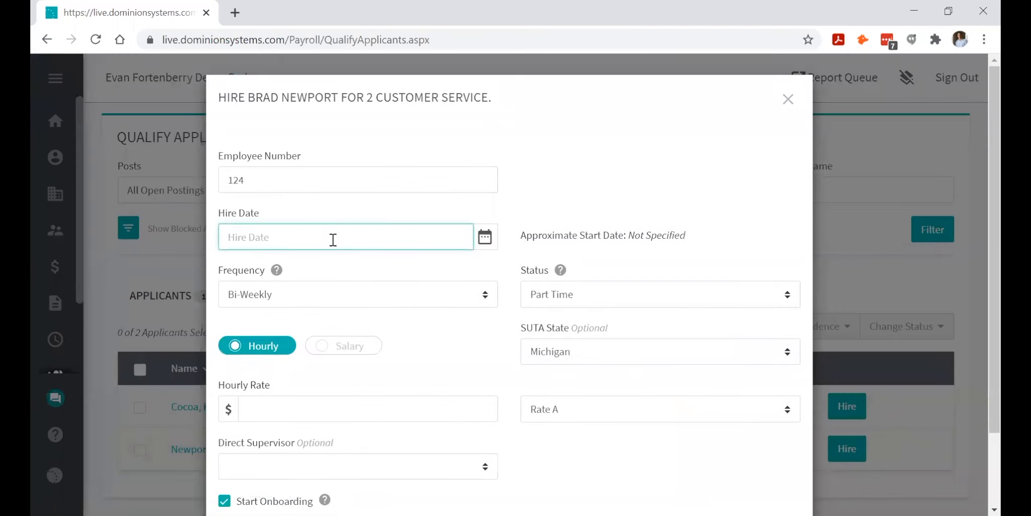
{"action": "left_click", "coordinate": [484, 243]}
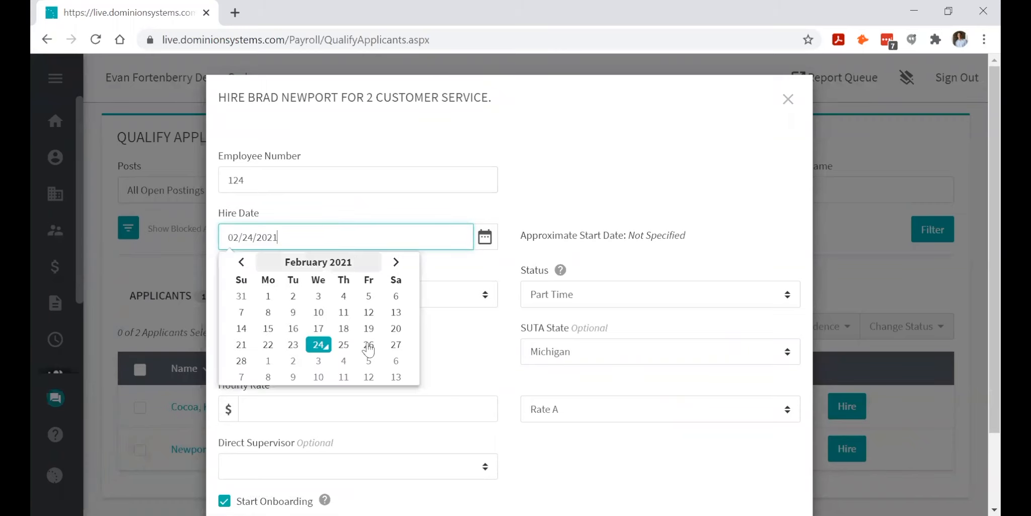
{"action": "left_click", "coordinate": [322, 337]}
Set the hourly rate to $30 with Start Onboarding enabled and save the hire.
{"action": "scroll", "coordinate": [436, 341], "scroll_direction": "down", "scroll_amount": 2}
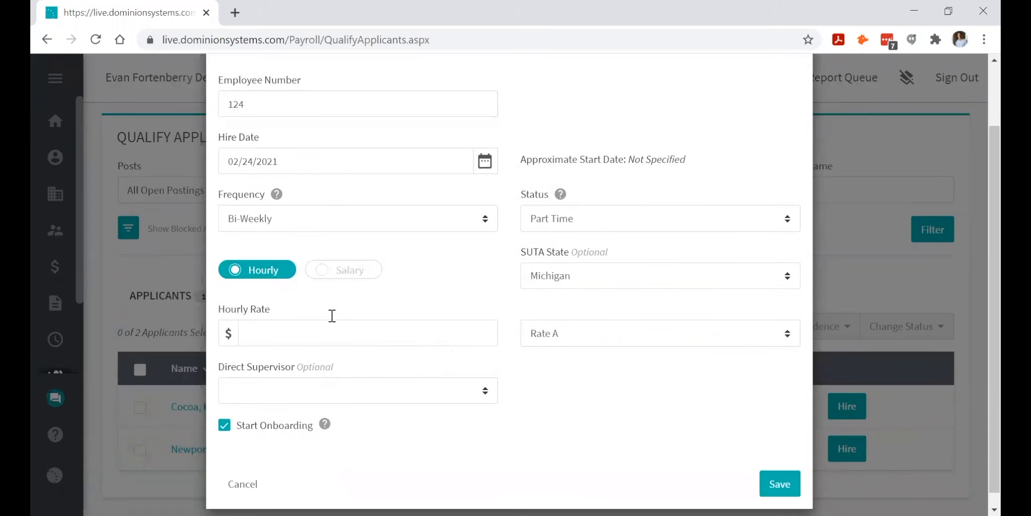
{"action": "left_click", "coordinate": [358, 335]}
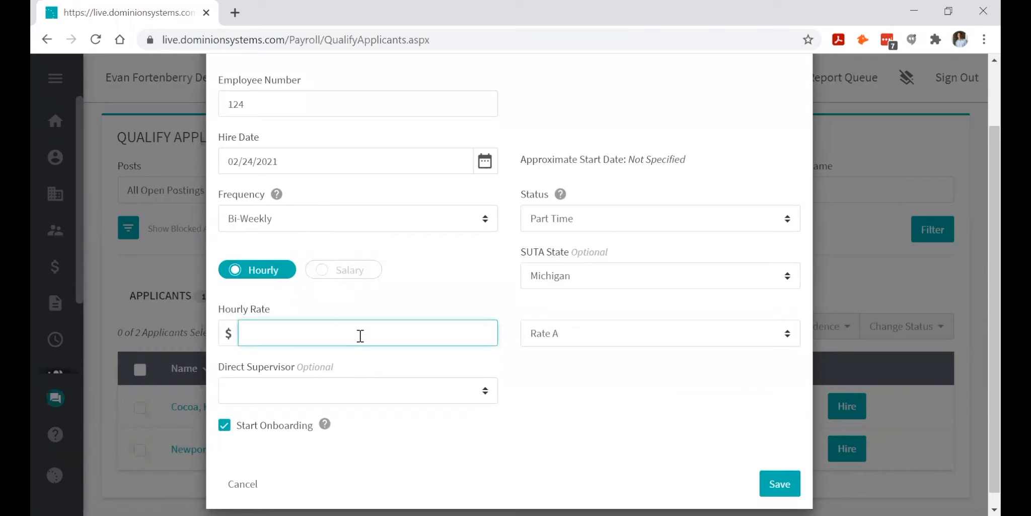
{"action": "type", "text": "4"}
{"action": "key", "text": "BackSpace"}
{"action": "type", "text": "30"}
{"action": "left_click", "coordinate": [699, 474]}
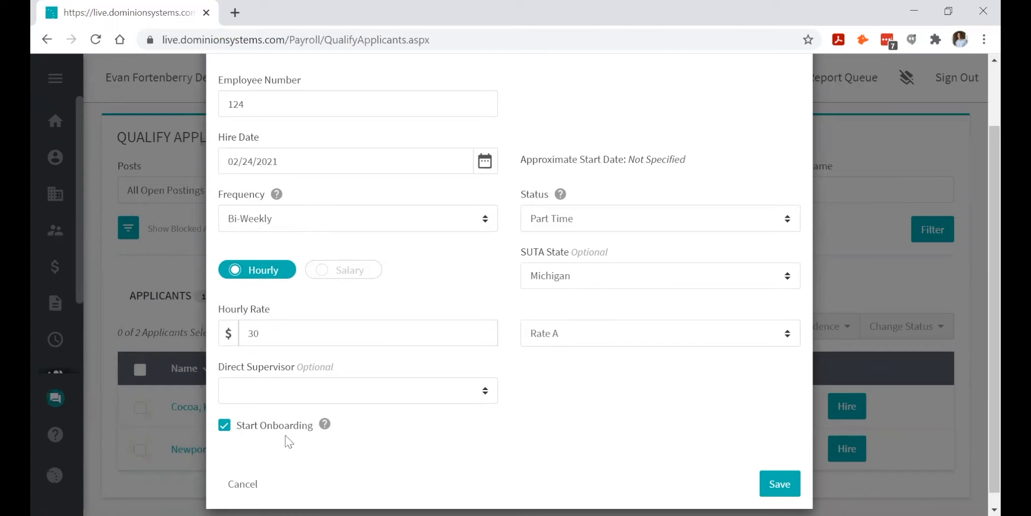
{"action": "left_click", "coordinate": [781, 484]}
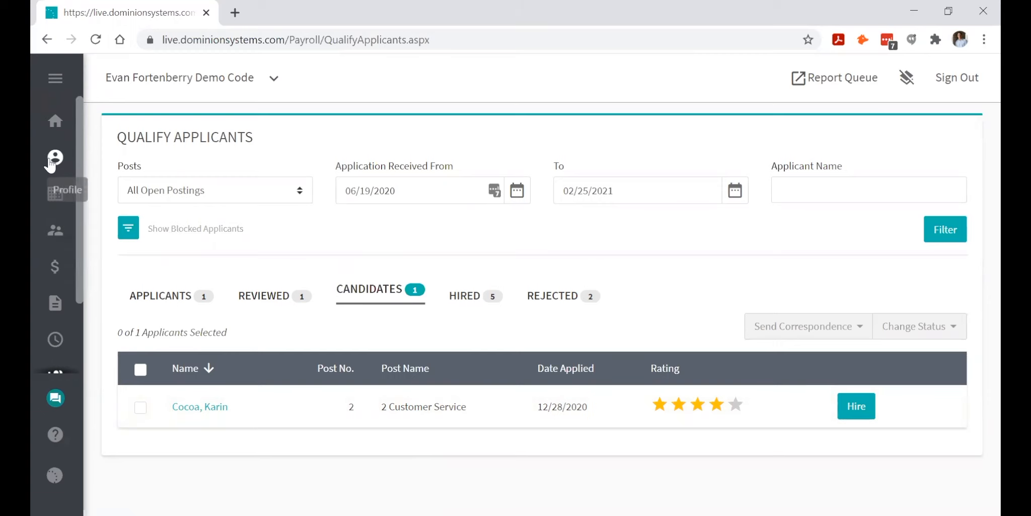
Open the employee Onboarding page, examine its status columns, and find the new hire's card under Needs Attention.
{"action": "left_click", "coordinate": [57, 232]}
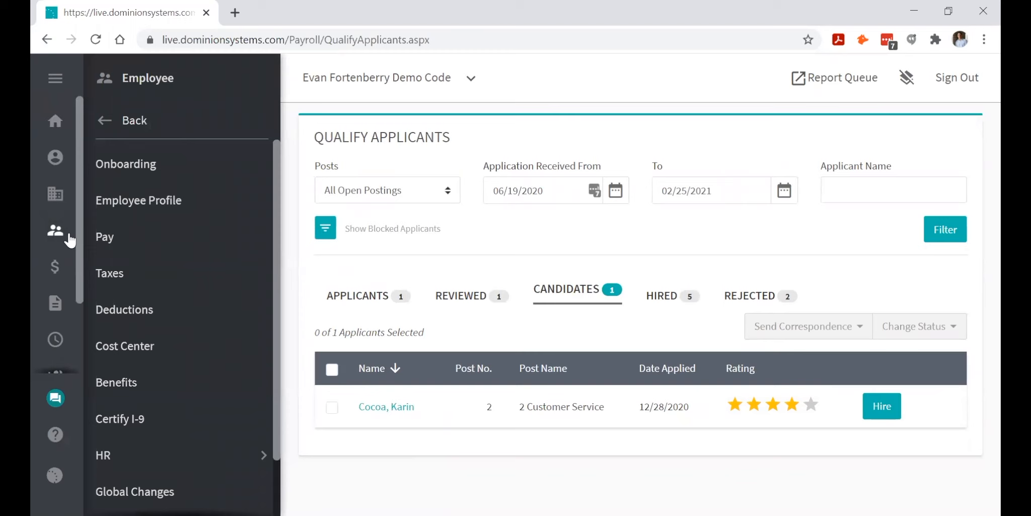
{"action": "left_click", "coordinate": [143, 173]}
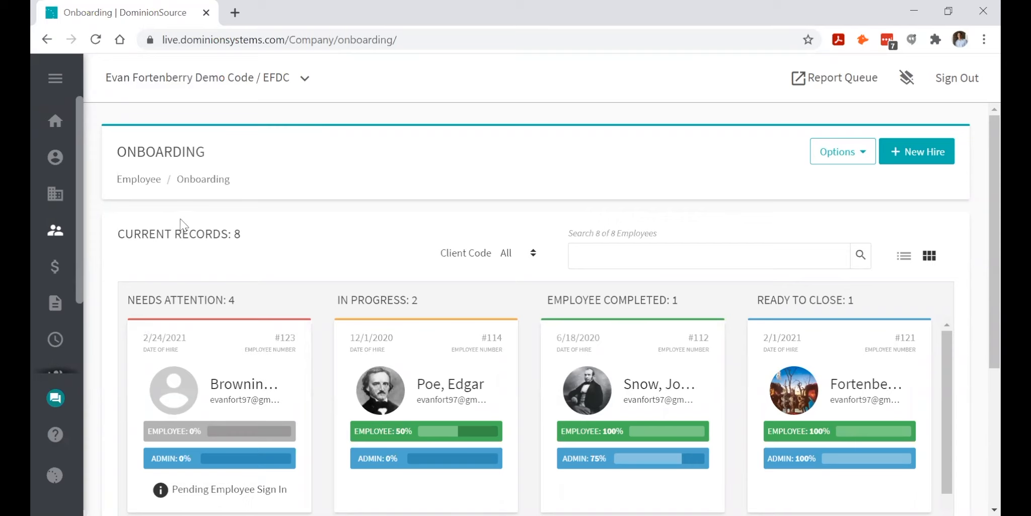
{"action": "scroll", "coordinate": [420, 286], "scroll_direction": "down", "scroll_amount": 3}
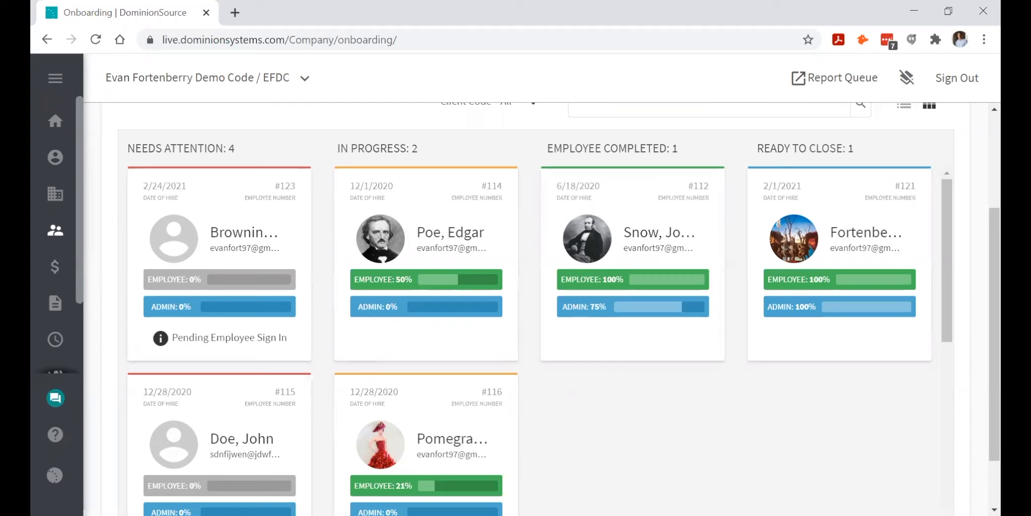
{"action": "scroll", "coordinate": [533, 302], "scroll_direction": "up", "scroll_amount": 3}
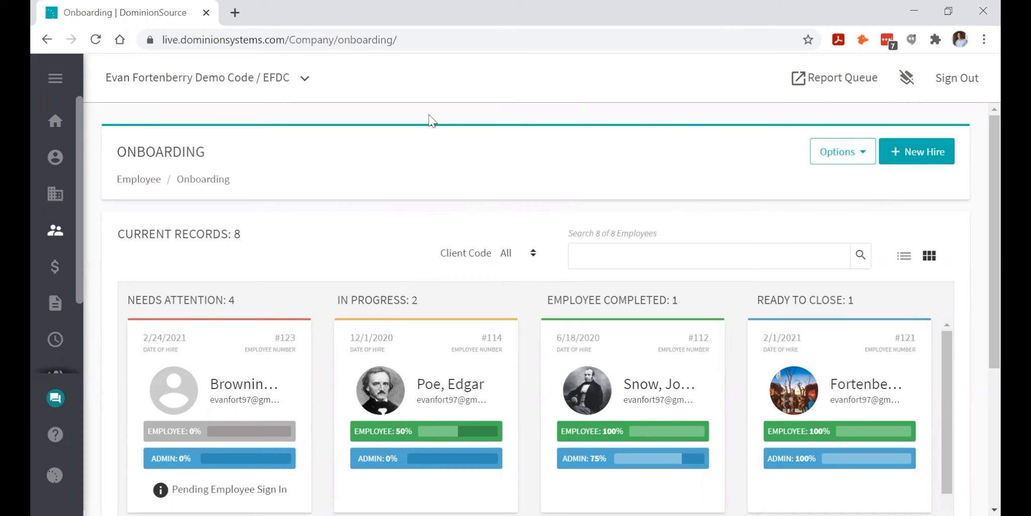
{"action": "scroll", "coordinate": [404, 143], "scroll_direction": "down", "scroll_amount": 5}
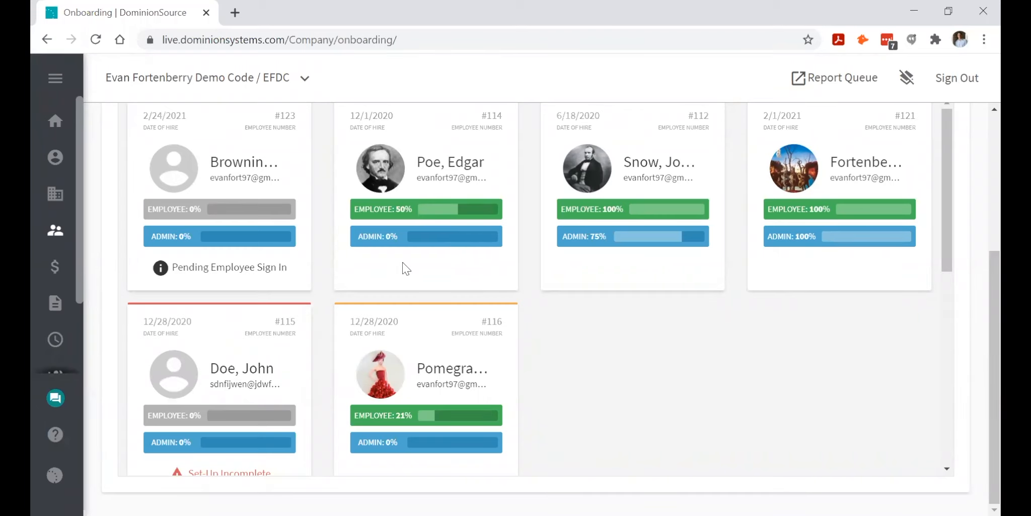
{"action": "scroll", "coordinate": [244, 249], "scroll_direction": "up", "scroll_amount": 3}
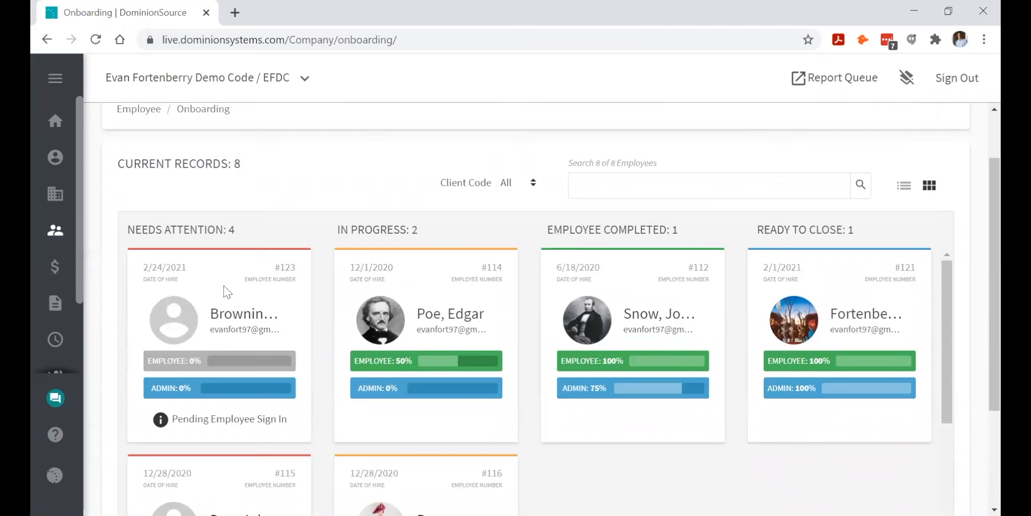
{"action": "scroll", "coordinate": [255, 291], "scroll_direction": "down", "scroll_amount": 10}
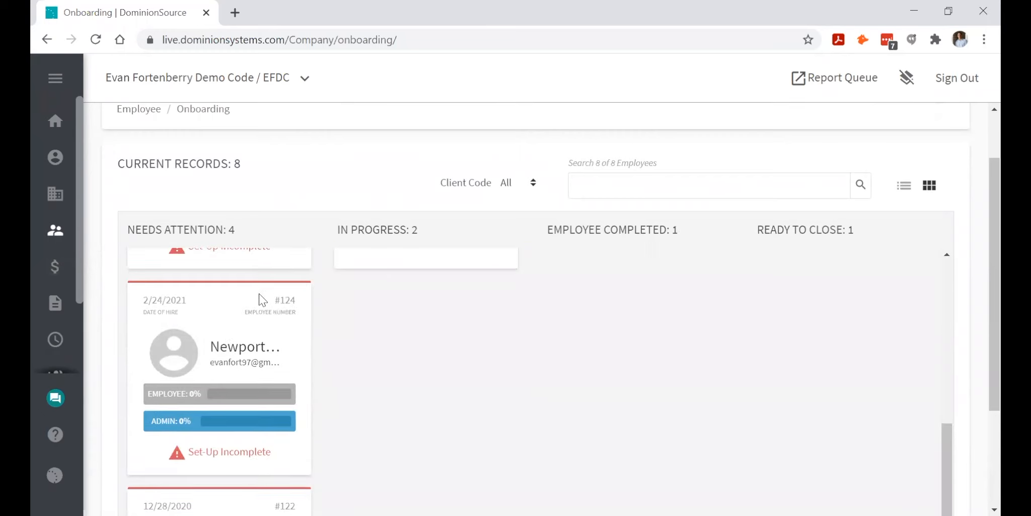
Open the new hire's Task Assignment page from the Needs Attention card and review the assignable tasks and custom pages.
{"action": "scroll", "coordinate": [258, 293], "scroll_direction": "up", "scroll_amount": 3}
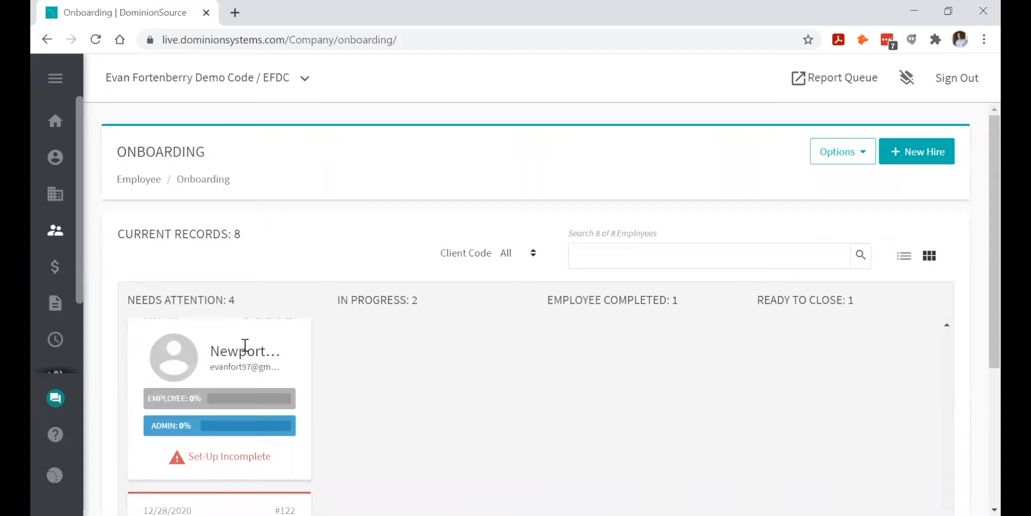
{"action": "left_click", "coordinate": [245, 345]}
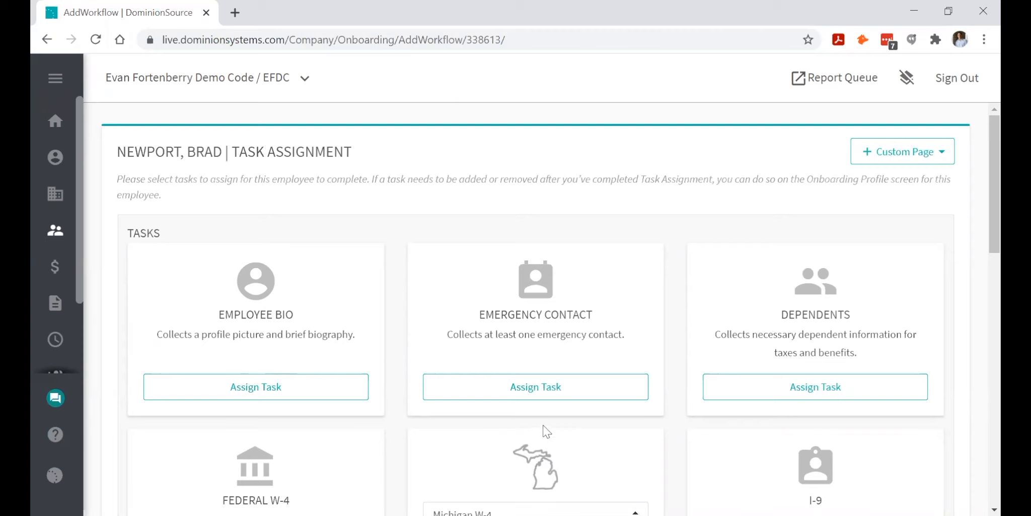
{"action": "scroll", "coordinate": [544, 423], "scroll_direction": "down", "scroll_amount": 2}
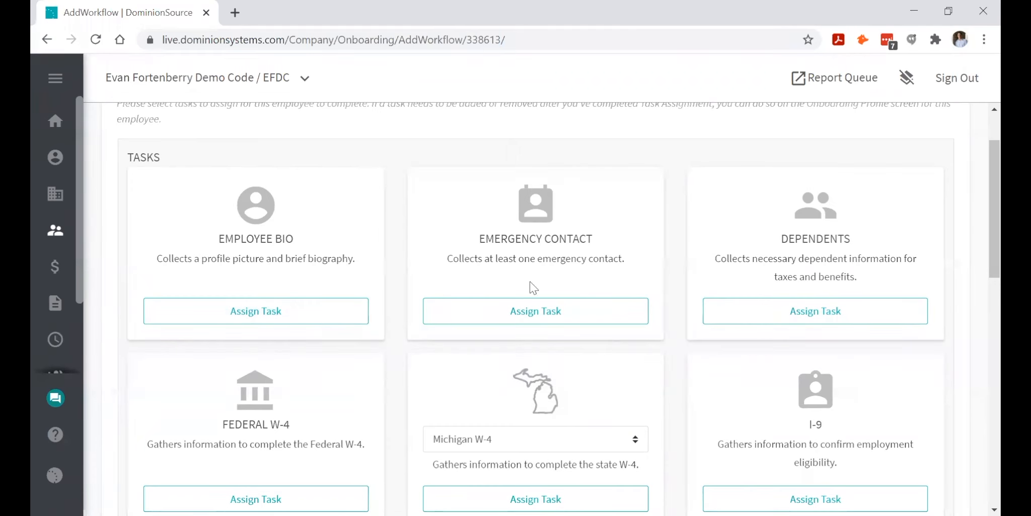
{"action": "scroll", "coordinate": [742, 313], "scroll_direction": "down", "scroll_amount": 6}
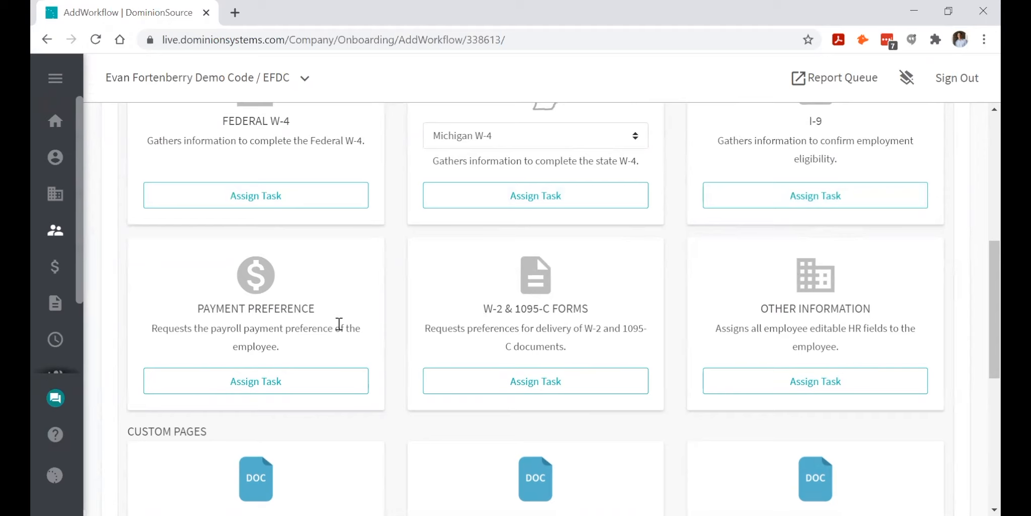
{"action": "scroll", "coordinate": [650, 449], "scroll_direction": "down", "scroll_amount": 5}
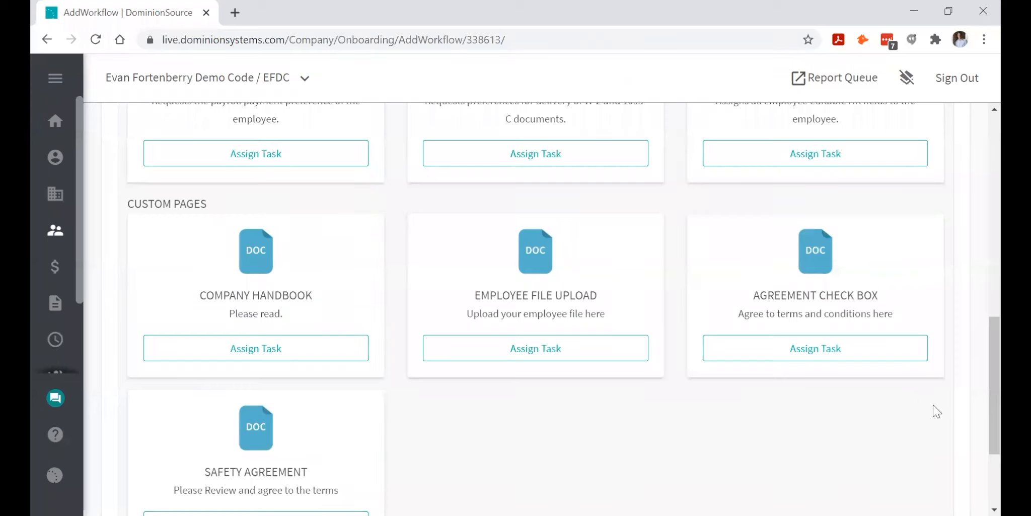
Open a new custom document page, show its agreement checkbox text field, and return to Task Assignment without saving.
{"action": "scroll", "coordinate": [933, 411], "scroll_direction": "up", "scroll_amount": 10}
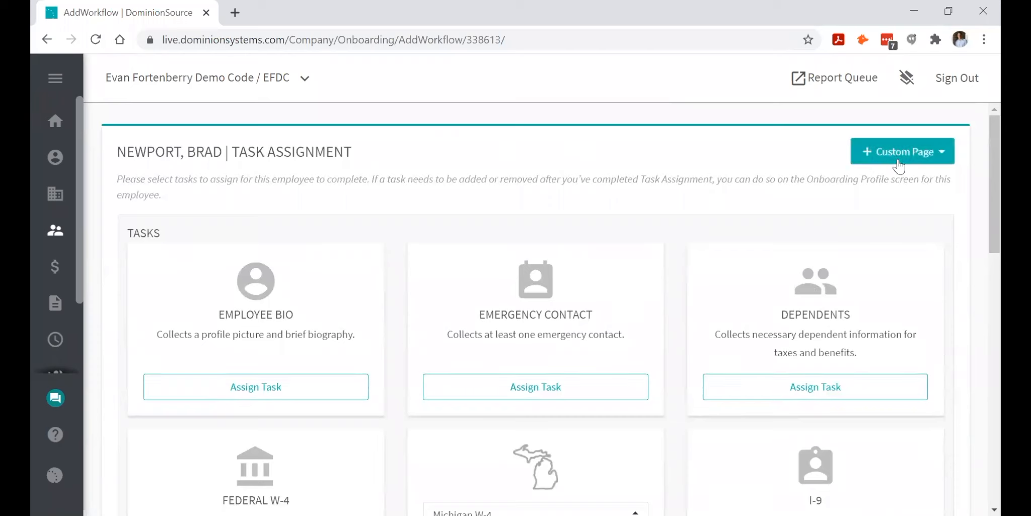
{"action": "left_click", "coordinate": [925, 166]}
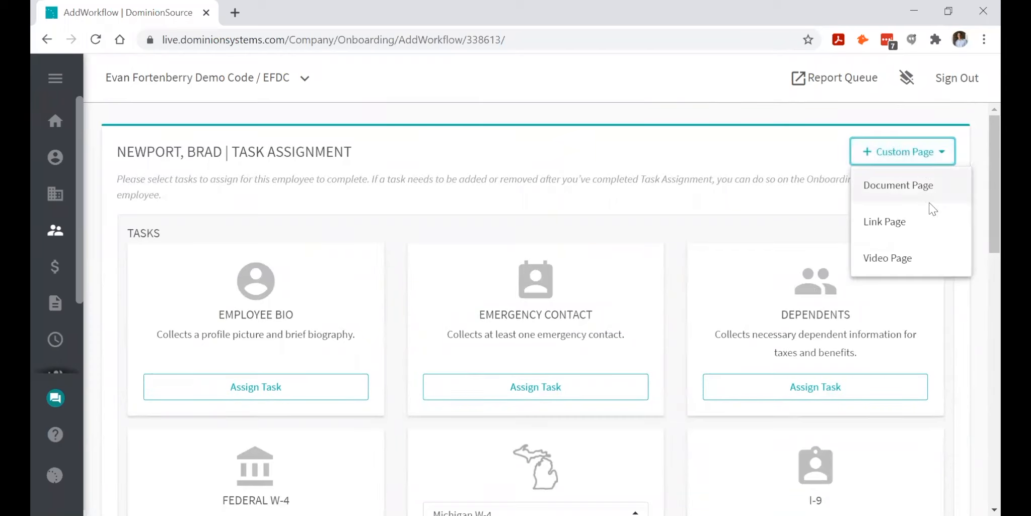
{"action": "left_click", "coordinate": [866, 186]}
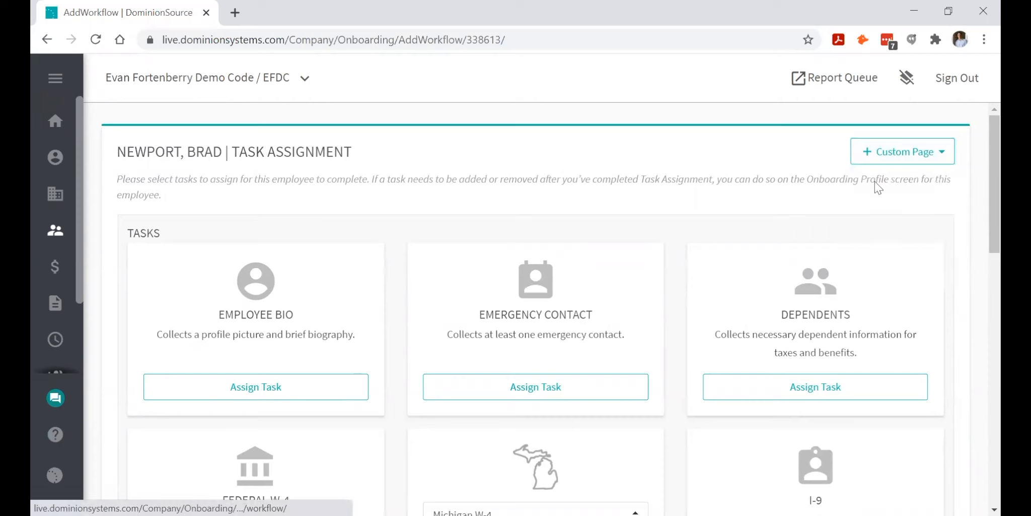
{"action": "scroll", "coordinate": [710, 325], "scroll_direction": "down", "scroll_amount": 1}
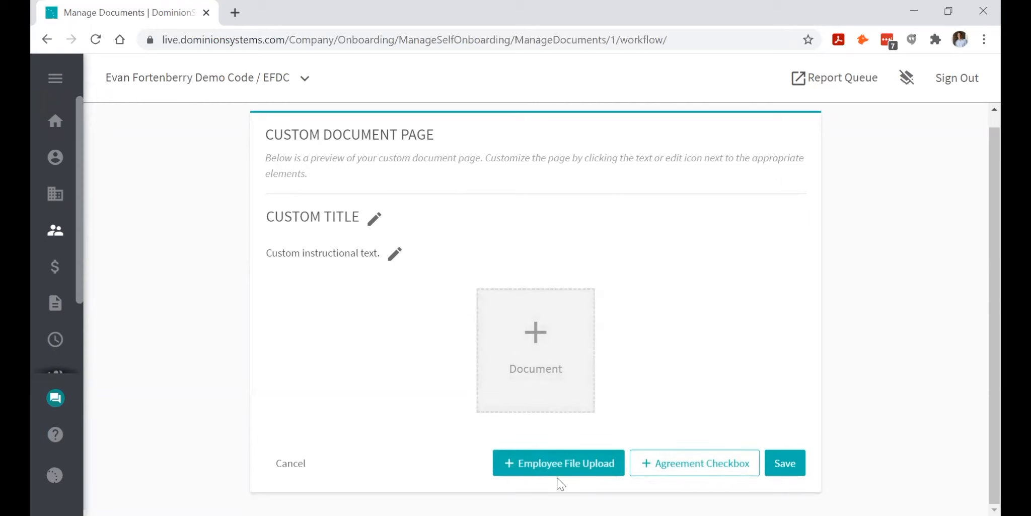
{"action": "left_click", "coordinate": [677, 463]}
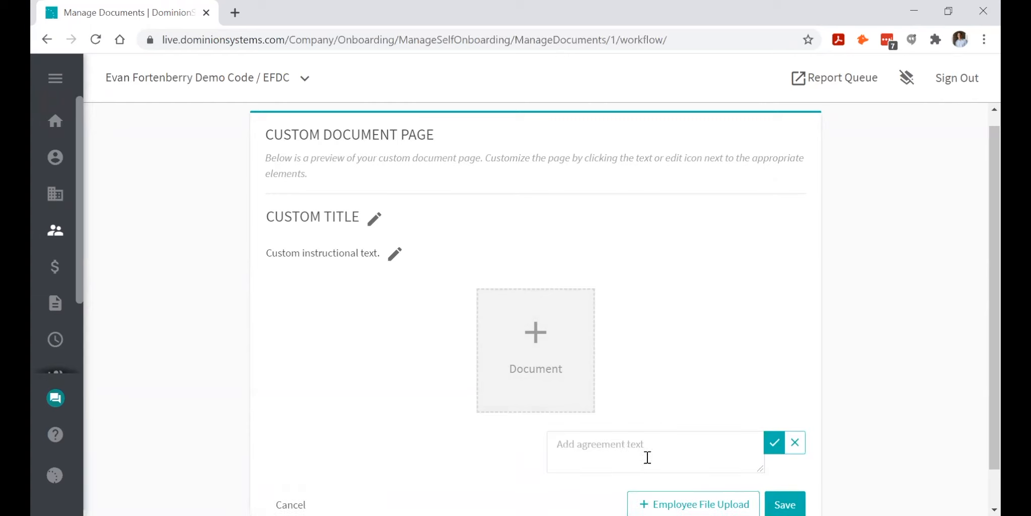
{"action": "left_click", "coordinate": [608, 442]}
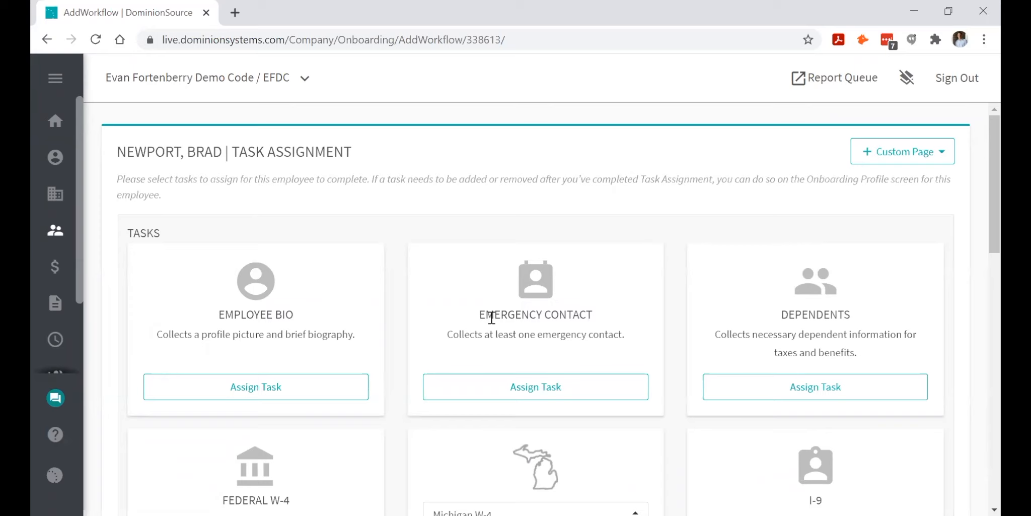
Return to the employee Onboarding page and open the onboarding details of the employee under Employee Completed.
{"action": "left_click", "coordinate": [47, 40]}
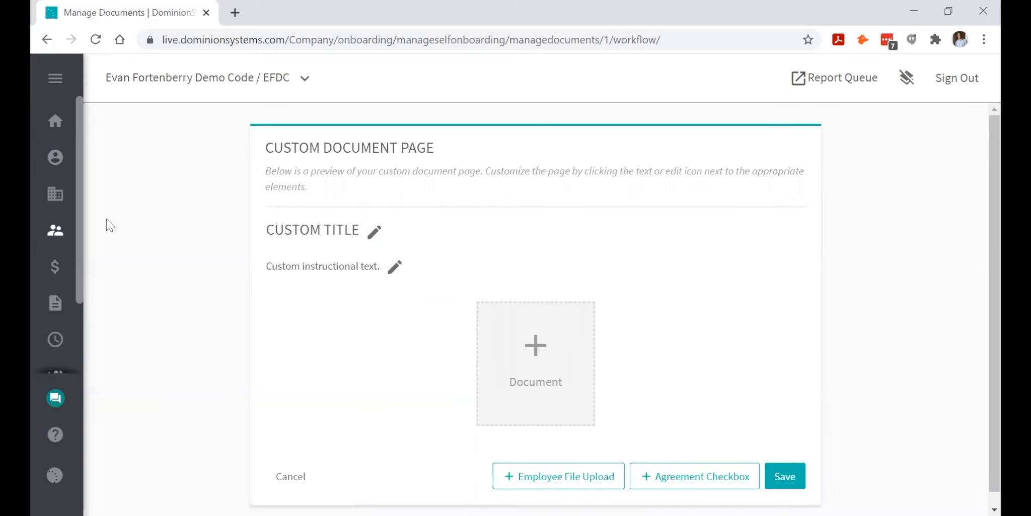
{"action": "left_click", "coordinate": [55, 230]}
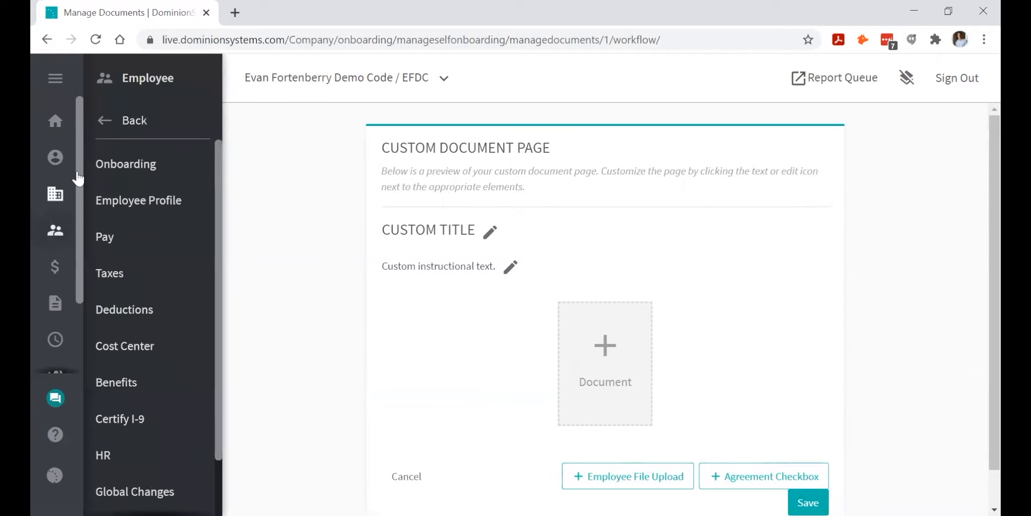
{"action": "left_click", "coordinate": [116, 171]}
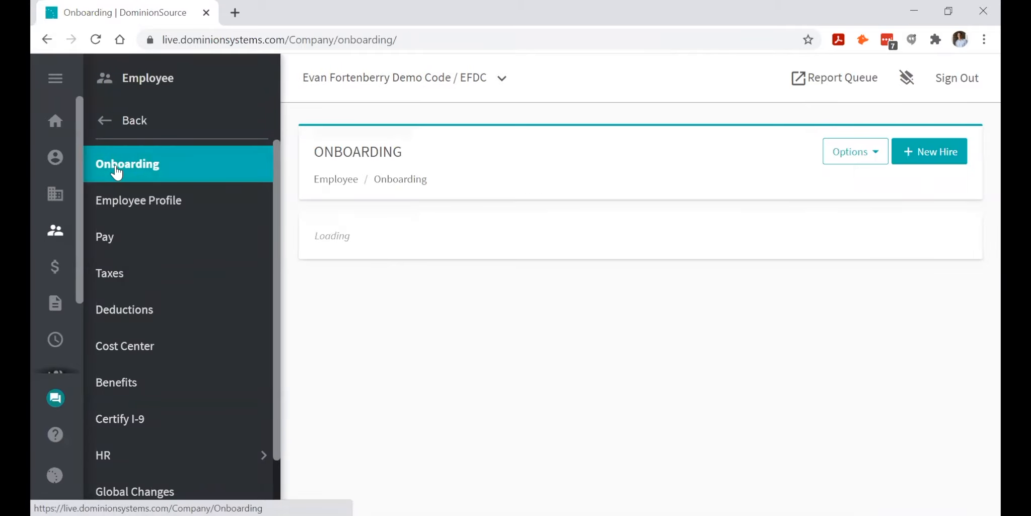
{"action": "left_click", "coordinate": [50, 78]}
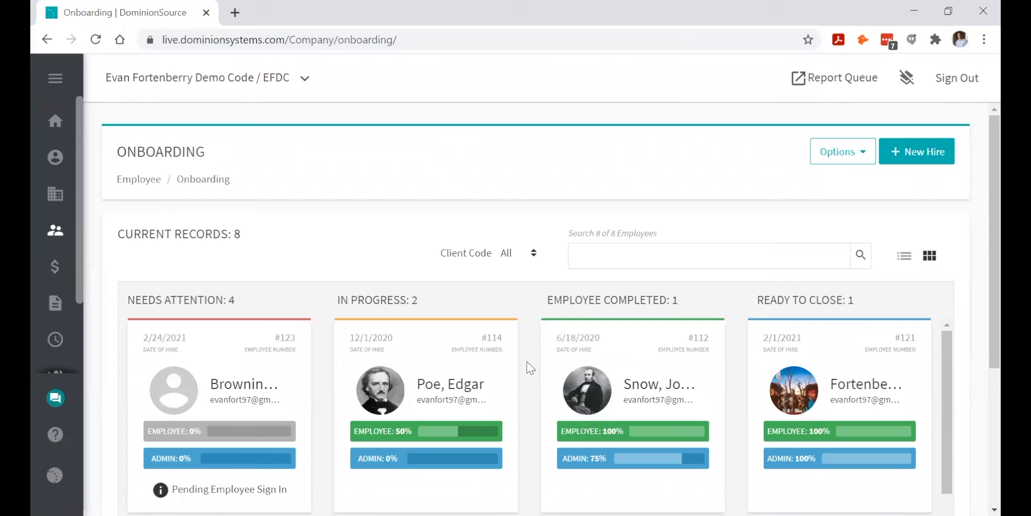
{"action": "scroll", "coordinate": [508, 293], "scroll_direction": "down", "scroll_amount": 3}
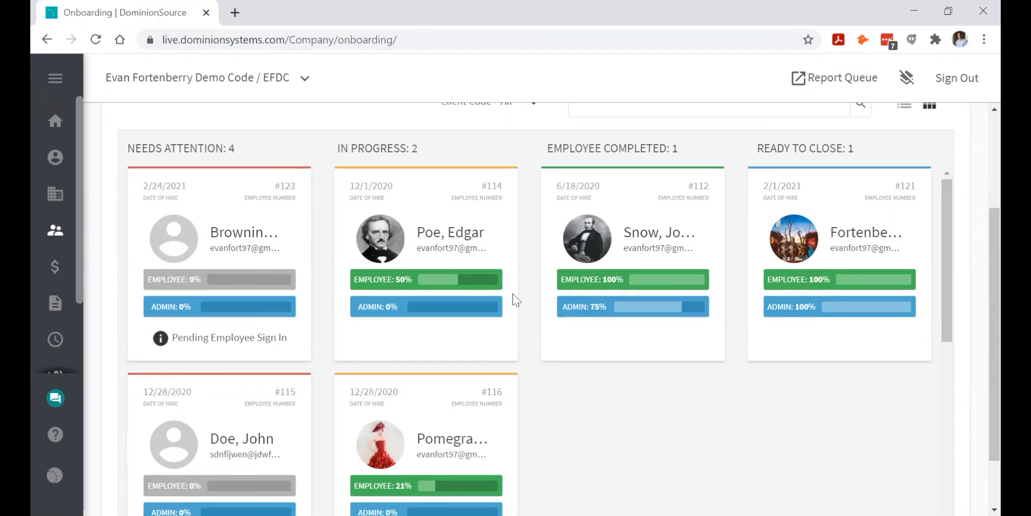
{"action": "left_click", "coordinate": [666, 232]}
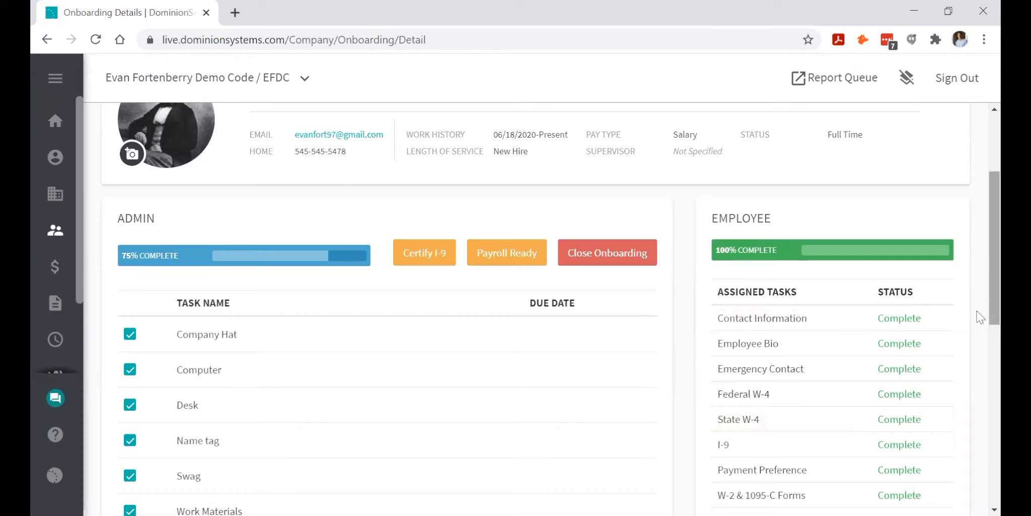
Examine the employee's assigned tasks, the admin task list with its add-task fields, and the PDF attachments.
{"action": "scroll", "coordinate": [976, 311], "scroll_direction": "down", "scroll_amount": 2}
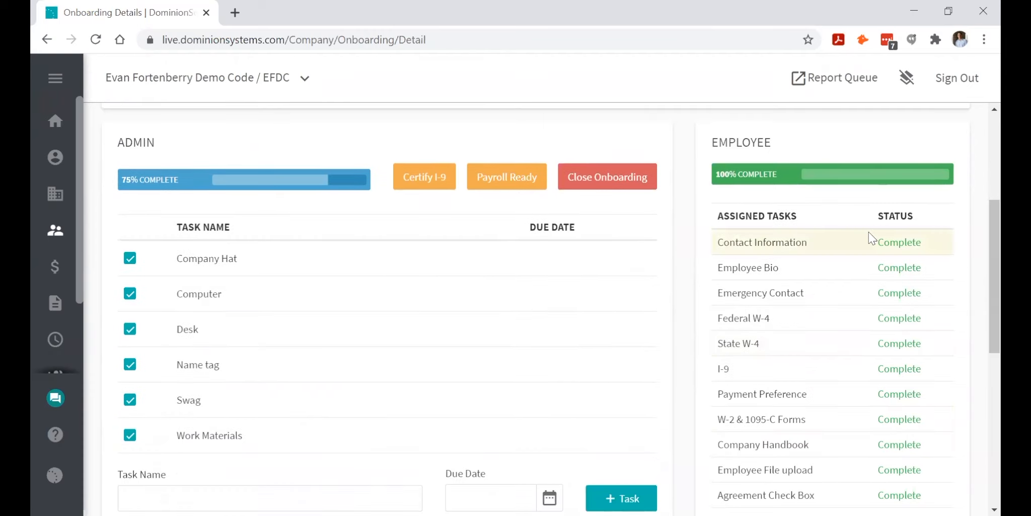
{"action": "scroll", "coordinate": [767, 274], "scroll_direction": "down", "scroll_amount": 1}
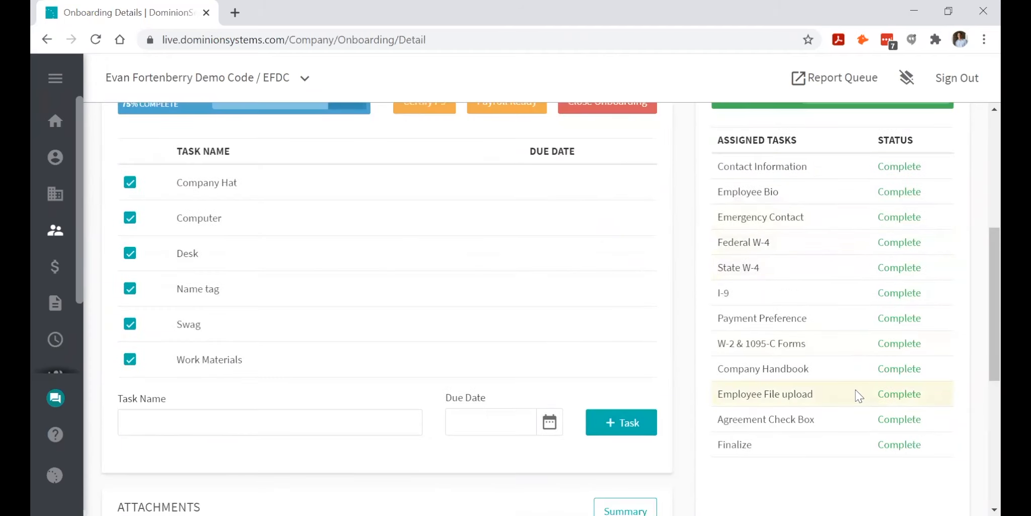
{"action": "scroll", "coordinate": [863, 395], "scroll_direction": "down", "scroll_amount": 3}
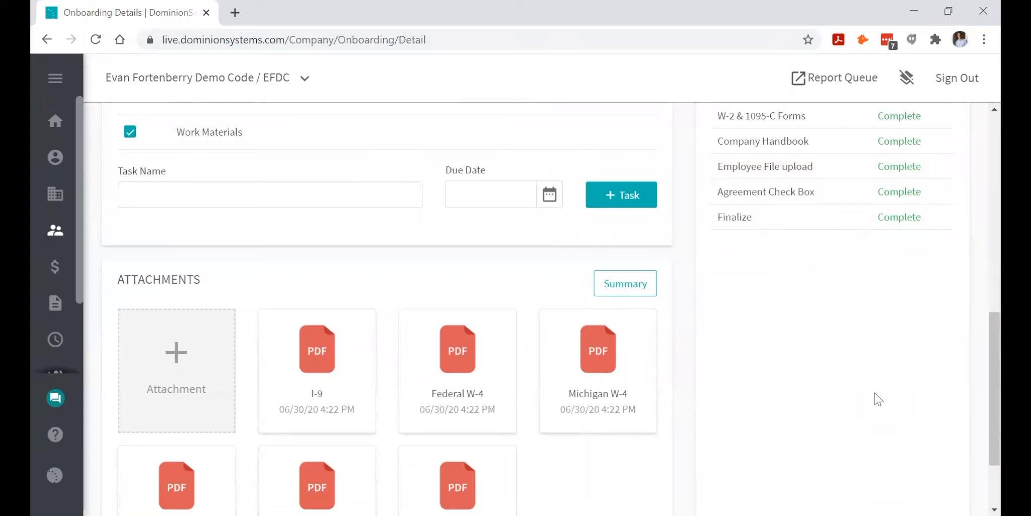
{"action": "scroll", "coordinate": [875, 392], "scroll_direction": "up", "scroll_amount": 5}
{"action": "scroll", "coordinate": [868, 381], "scroll_direction": "down", "scroll_amount": 3}
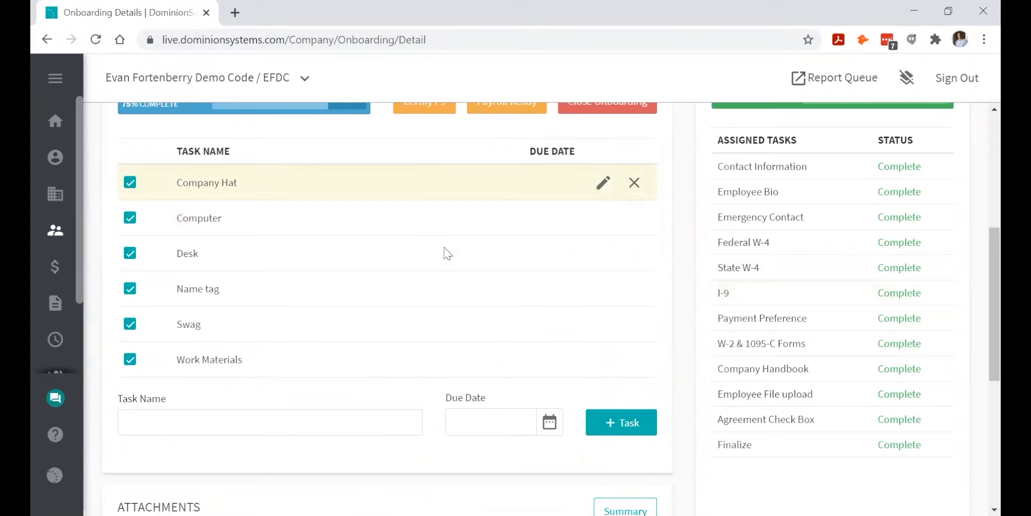
{"action": "scroll", "coordinate": [451, 255], "scroll_direction": "up", "scroll_amount": 1}
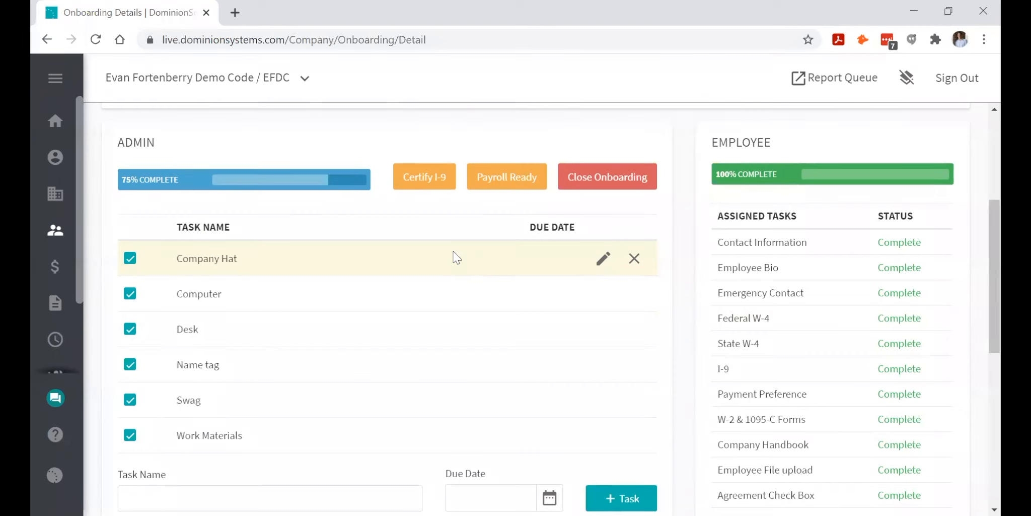
{"action": "scroll", "coordinate": [437, 258], "scroll_direction": "down", "scroll_amount": 3}
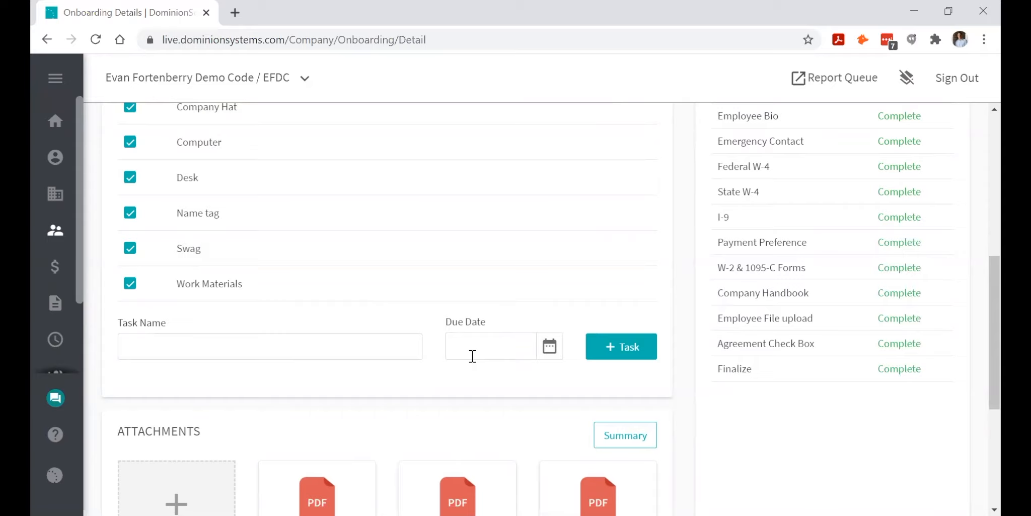
{"action": "scroll", "coordinate": [473, 356], "scroll_direction": "up", "scroll_amount": 5}
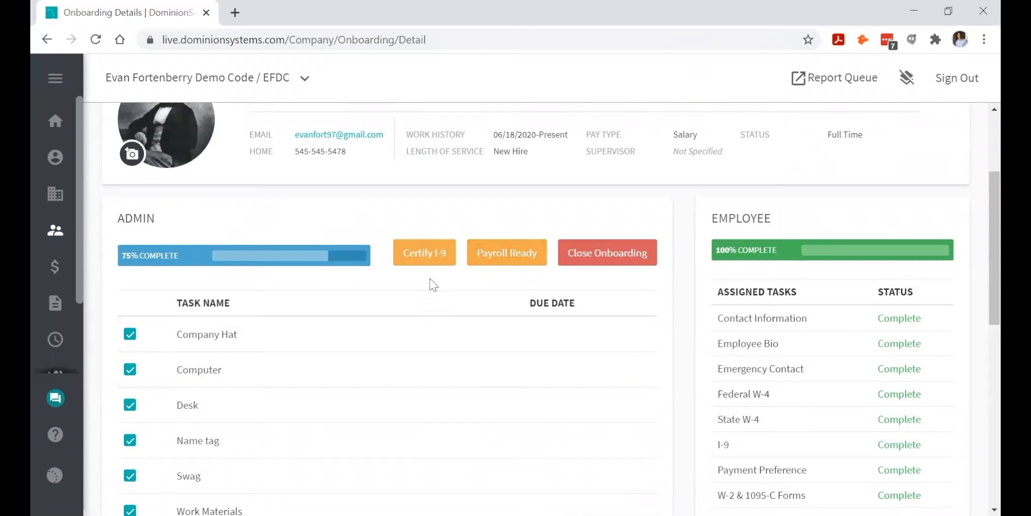
Start certifying the I-9 with a List A U.S. Passport or Passport Card issued by United States, and fill in the document number.
{"action": "left_click", "coordinate": [424, 267]}
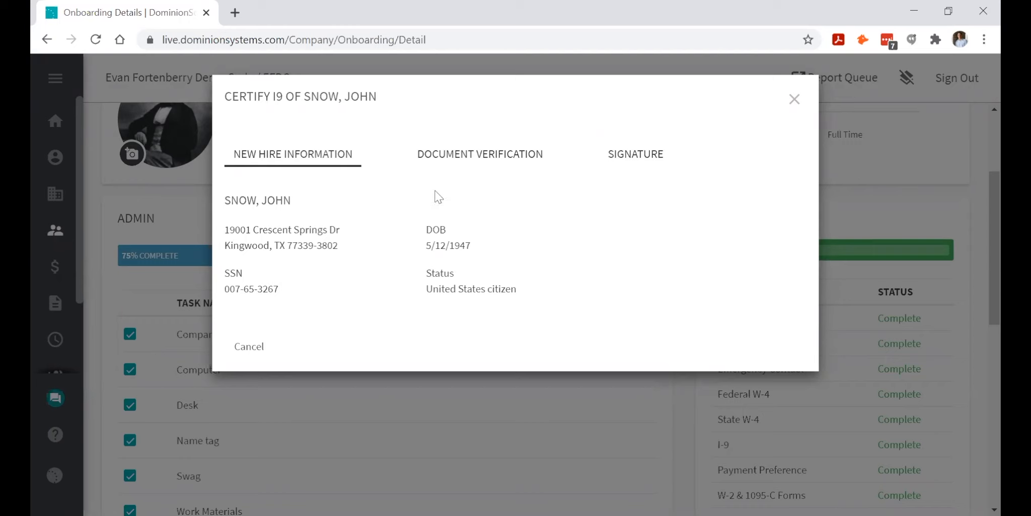
{"action": "left_click", "coordinate": [438, 167]}
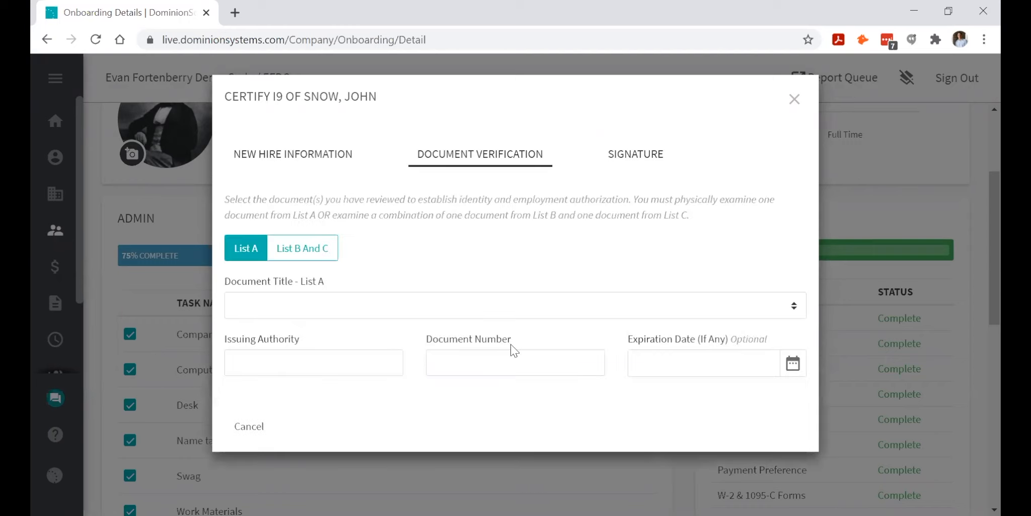
{"action": "left_click", "coordinate": [352, 304]}
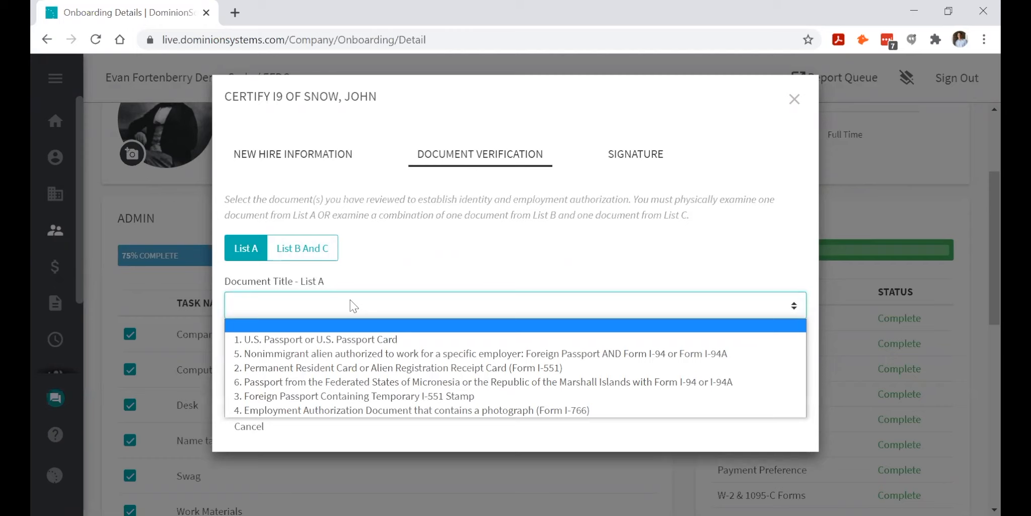
{"action": "left_click", "coordinate": [357, 340]}
{"action": "left_click", "coordinate": [360, 363]}
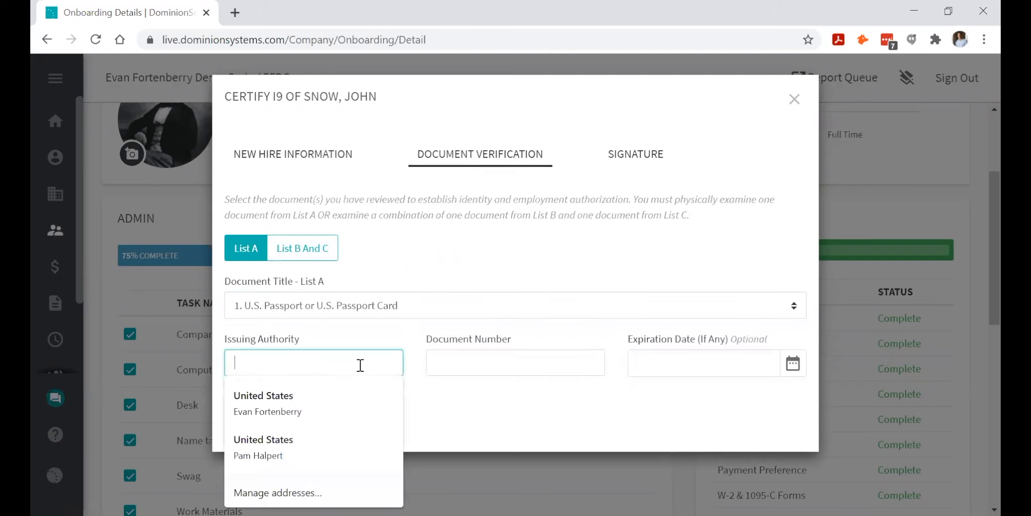
{"action": "left_click", "coordinate": [348, 398]}
{"action": "left_click", "coordinate": [488, 357]}
{"action": "left_click", "coordinate": [498, 393]}
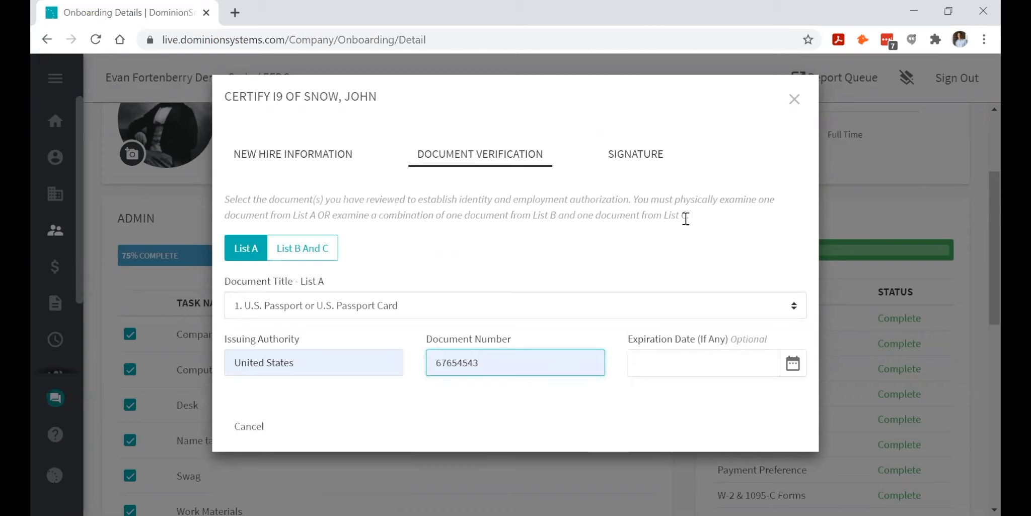
Sign the I-9 verification by accepting the attestation, setting the signer's title to Owner, and certifying it.
{"action": "left_click", "coordinate": [646, 159]}
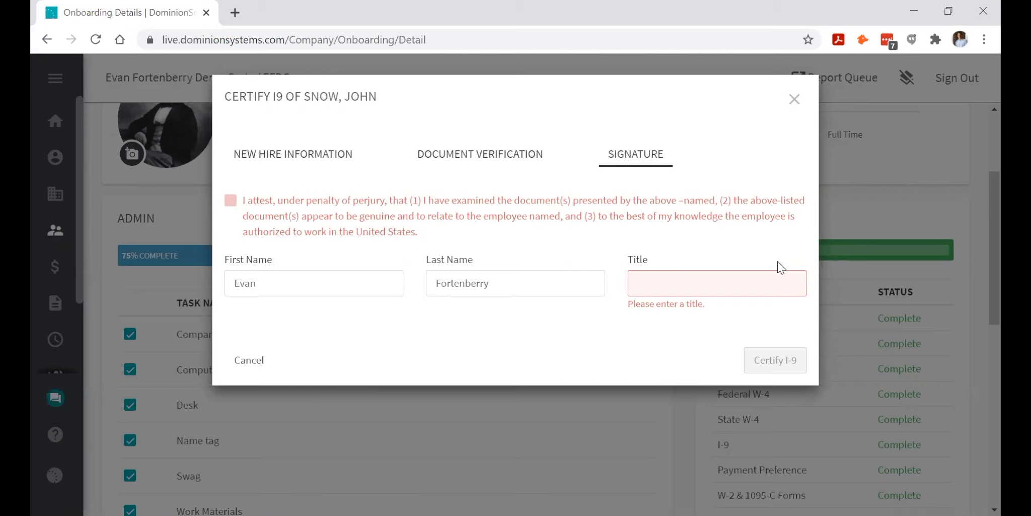
{"action": "left_click", "coordinate": [231, 200]}
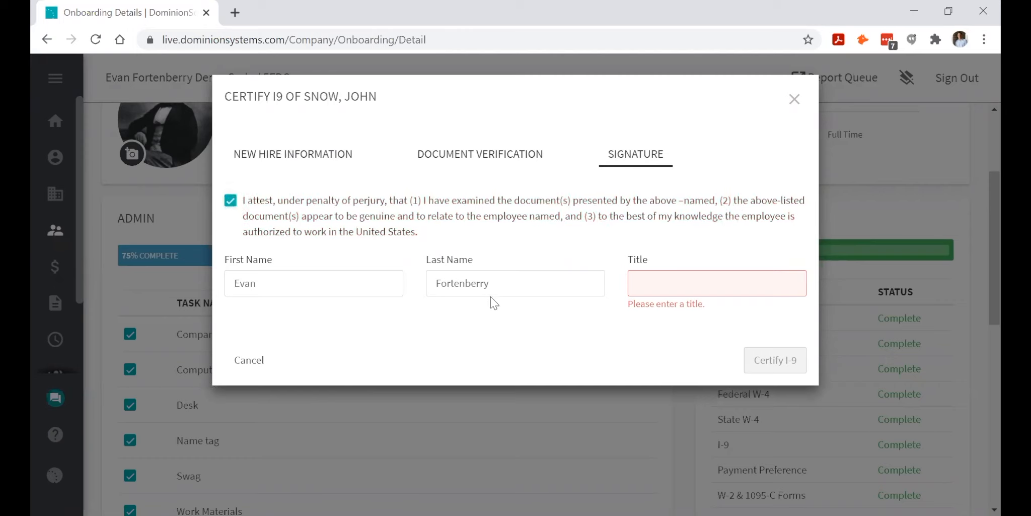
{"action": "left_click", "coordinate": [665, 283]}
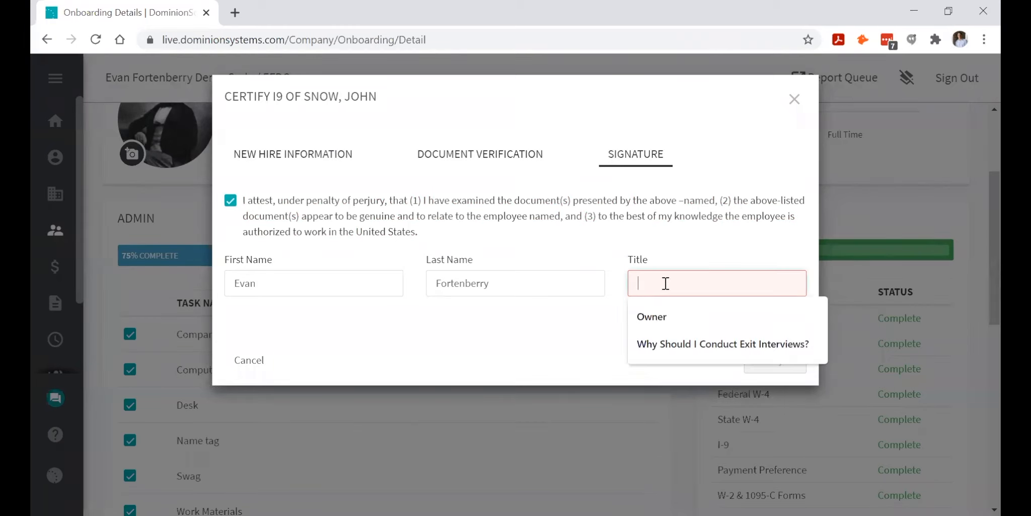
{"action": "left_click", "coordinate": [692, 322]}
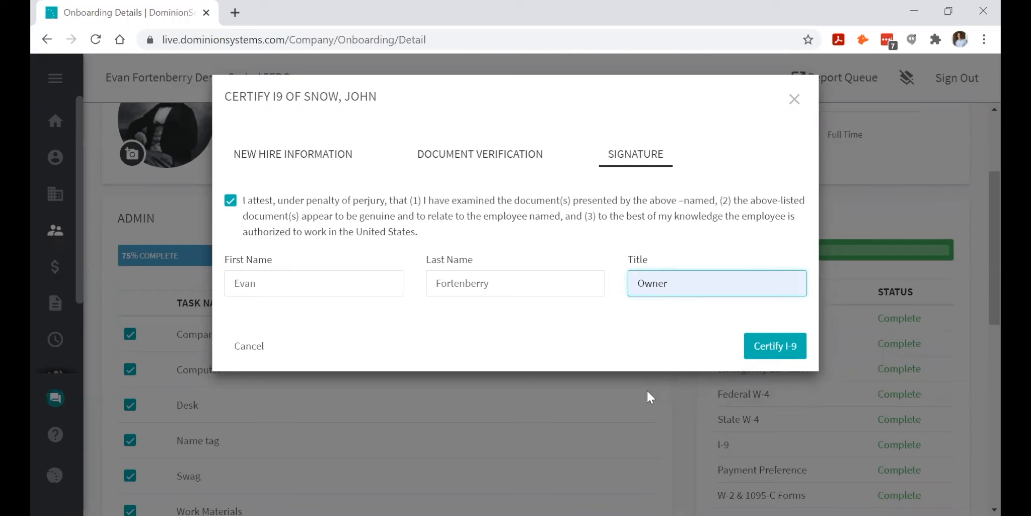
{"action": "left_click", "coordinate": [775, 348]}
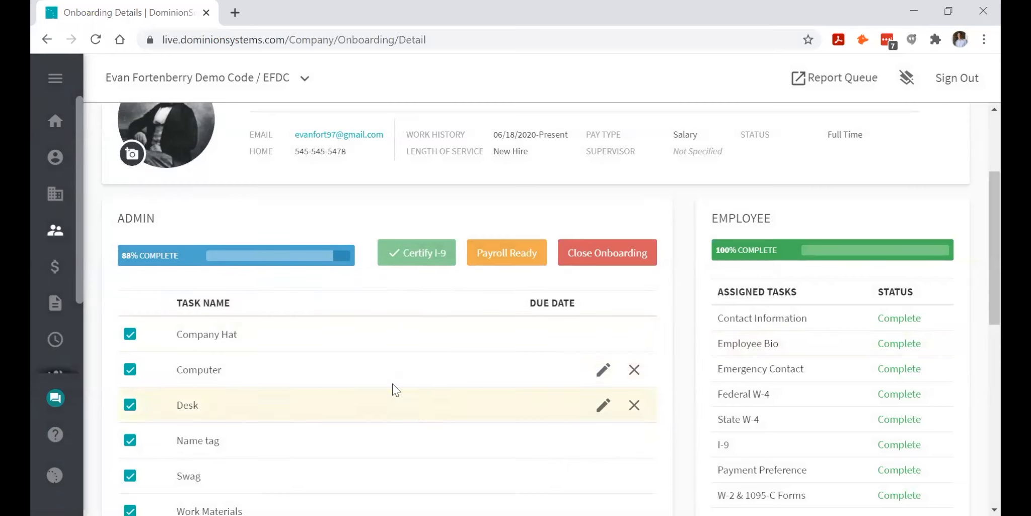
Open the Payroll Ready action on the employee's onboarding details.
{"action": "left_click", "coordinate": [483, 261]}
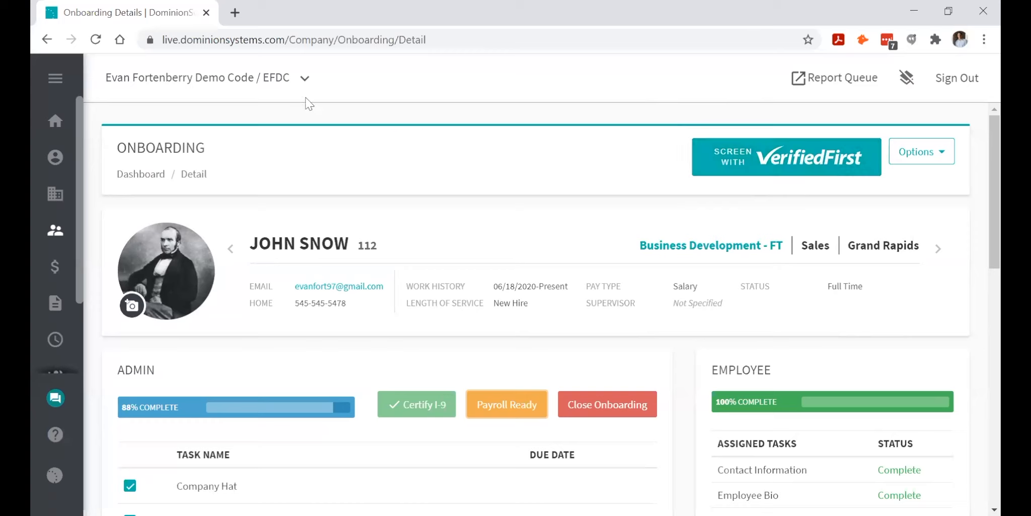
Return to the onboarding dashboard, reopen the record under Employee Completed, and view its admin tasks and attachments.
{"action": "left_click", "coordinate": [150, 174]}
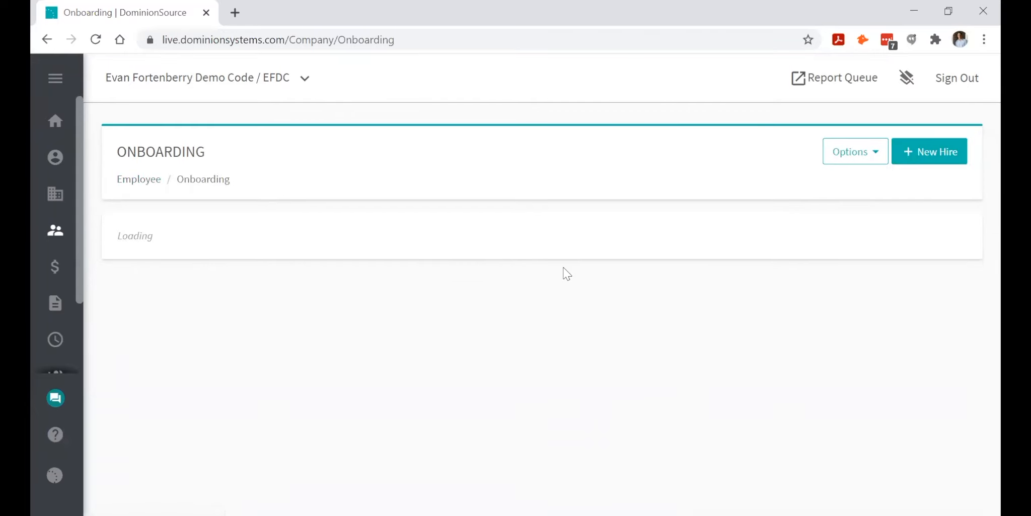
{"action": "scroll", "coordinate": [576, 289], "scroll_direction": "down", "scroll_amount": 4}
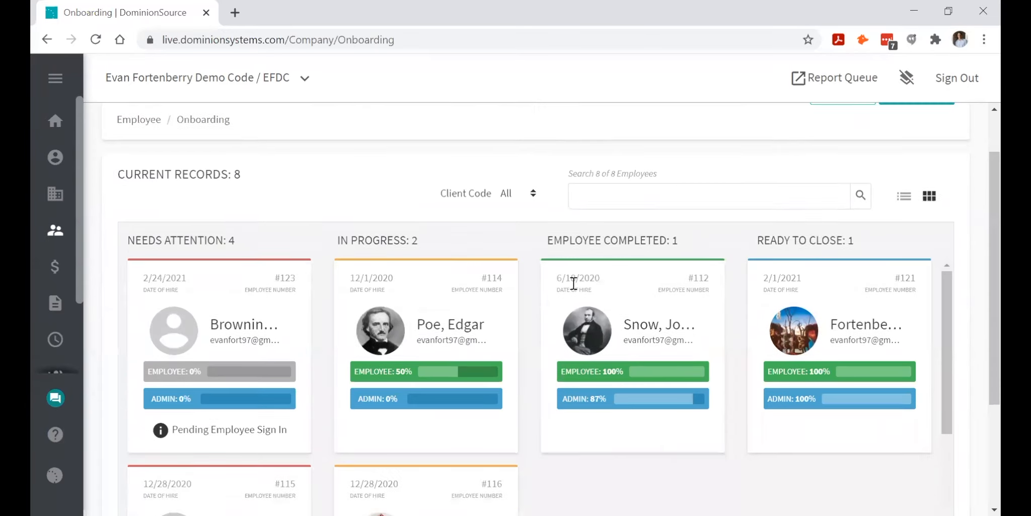
{"action": "left_click", "coordinate": [634, 164]}
{"action": "scroll", "coordinate": [604, 292], "scroll_direction": "down", "scroll_amount": 6}
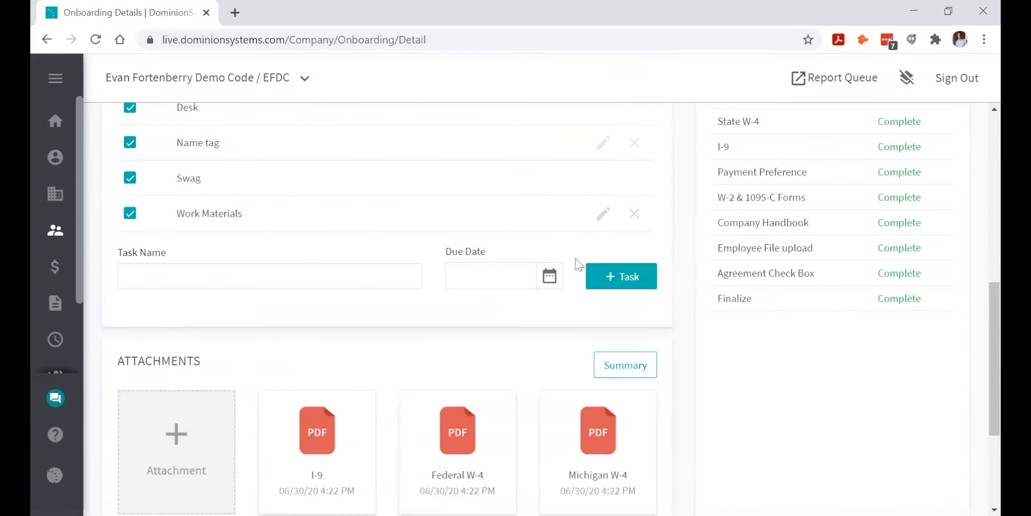
{"action": "scroll", "coordinate": [559, 233], "scroll_direction": "down", "scroll_amount": 2}
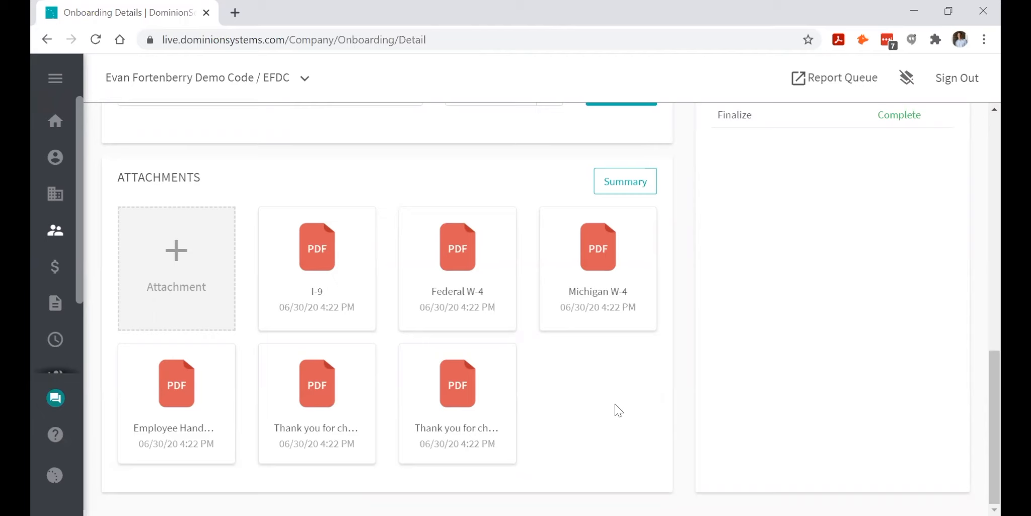
Download the Michigan W-4 attachment, review the completed form, and close it.
{"action": "left_click", "coordinate": [620, 287]}
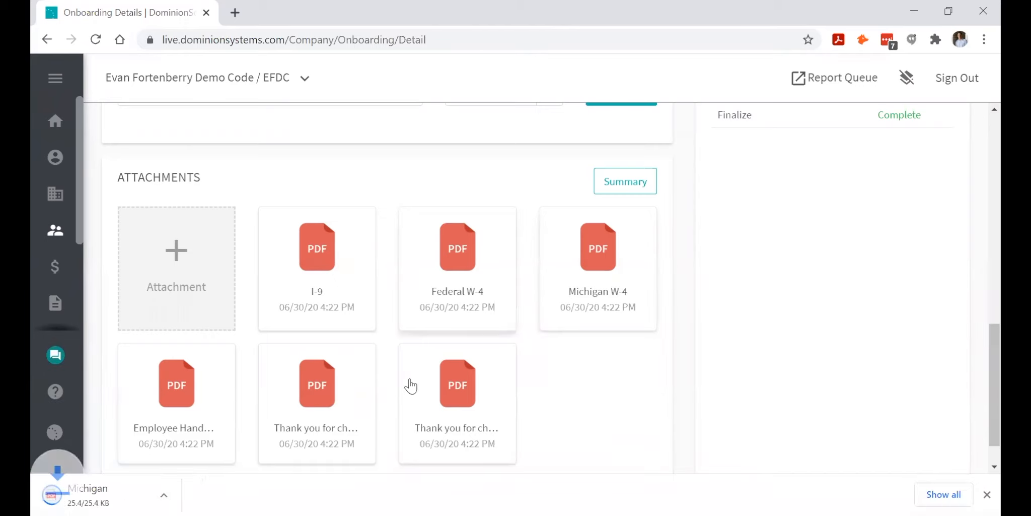
{"action": "left_click", "coordinate": [108, 495]}
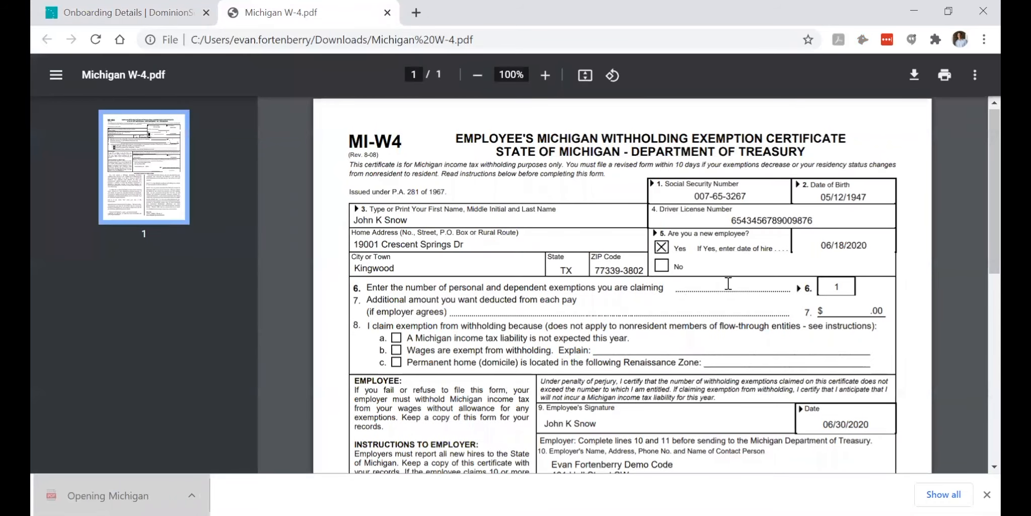
{"action": "scroll", "coordinate": [727, 287], "scroll_direction": "down", "scroll_amount": 3}
{"action": "scroll", "coordinate": [722, 272], "scroll_direction": "down", "scroll_amount": 5}
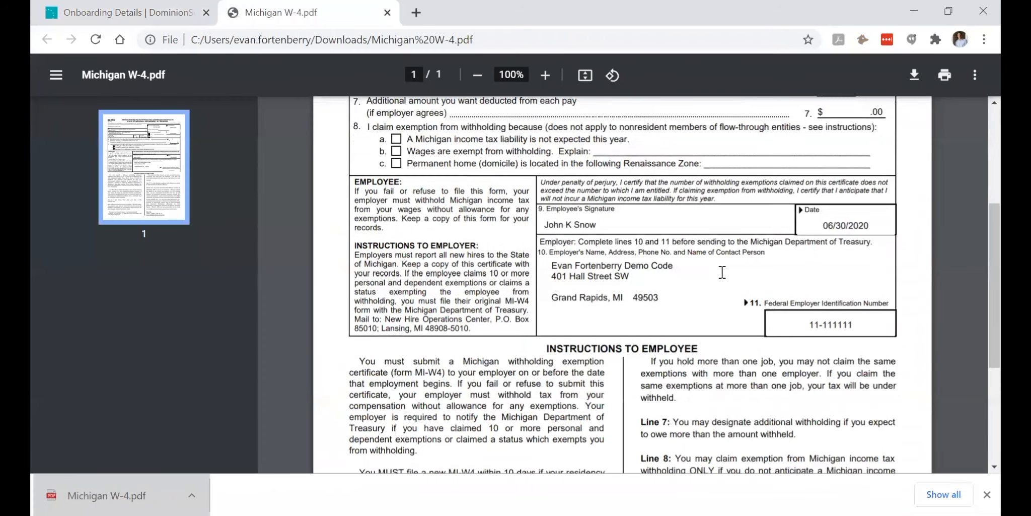
{"action": "scroll", "coordinate": [722, 273], "scroll_direction": "up", "scroll_amount": 7}
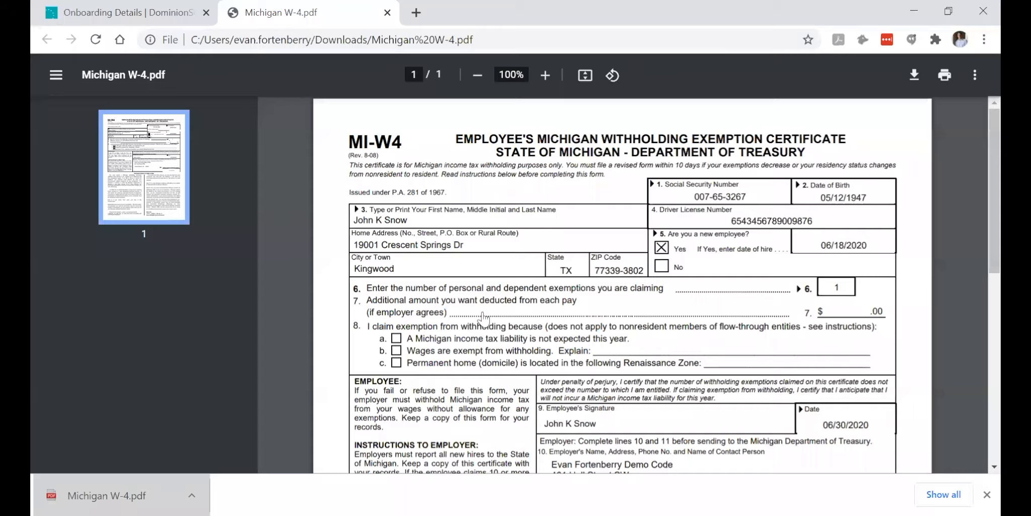
{"action": "left_click", "coordinate": [388, 13]}
Review the employee's onboarding summary through the acknowledgements and disclaimer, and close it without printing.
{"action": "left_click", "coordinate": [635, 187]}
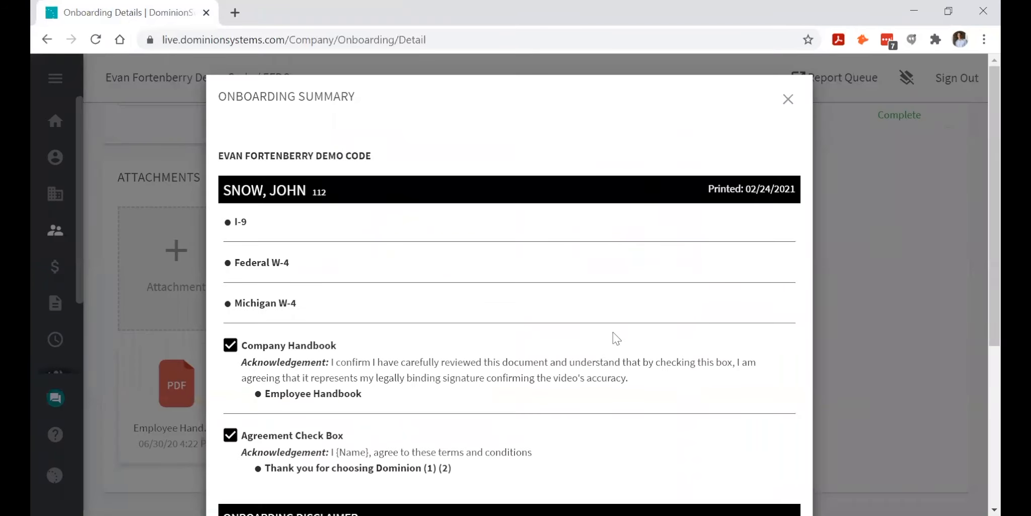
{"action": "scroll", "coordinate": [506, 292], "scroll_direction": "down", "scroll_amount": 1}
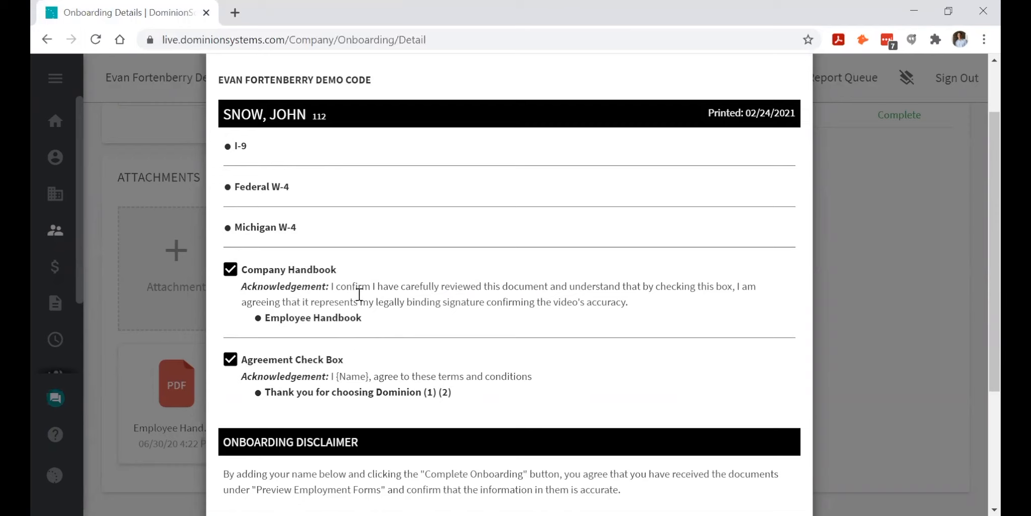
{"action": "scroll", "coordinate": [313, 298], "scroll_direction": "down", "scroll_amount": 3}
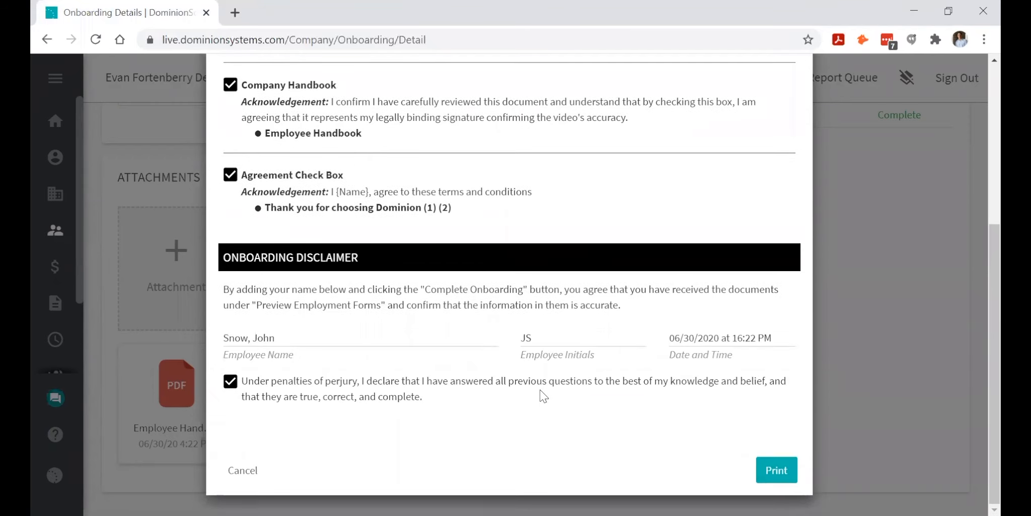
{"action": "left_click", "coordinate": [242, 470]}
Go back to the onboarding dashboard and look over the employee cards in each status column.
{"action": "left_click", "coordinate": [156, 176]}
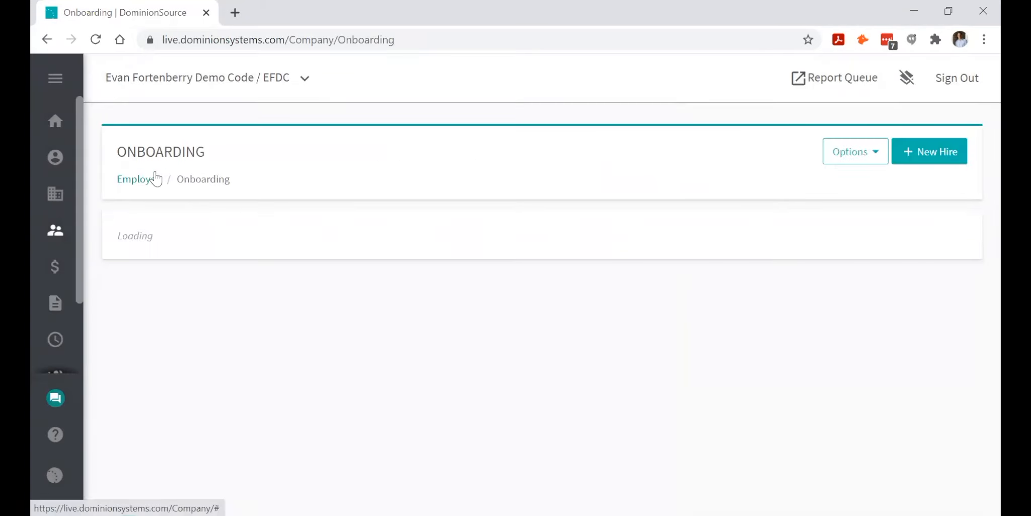
{"action": "scroll", "coordinate": [313, 277], "scroll_direction": "down", "scroll_amount": 10}
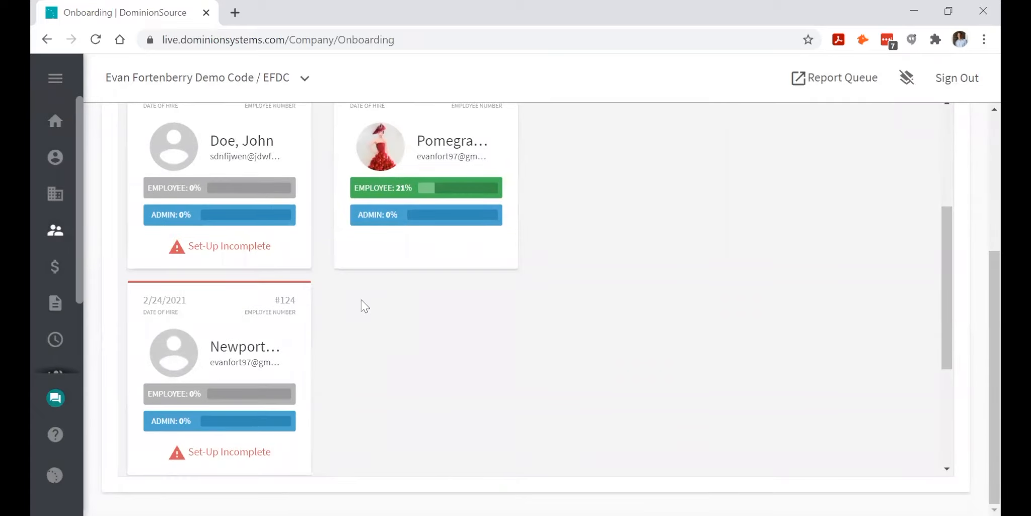
{"action": "scroll", "coordinate": [364, 305], "scroll_direction": "up", "scroll_amount": 5}
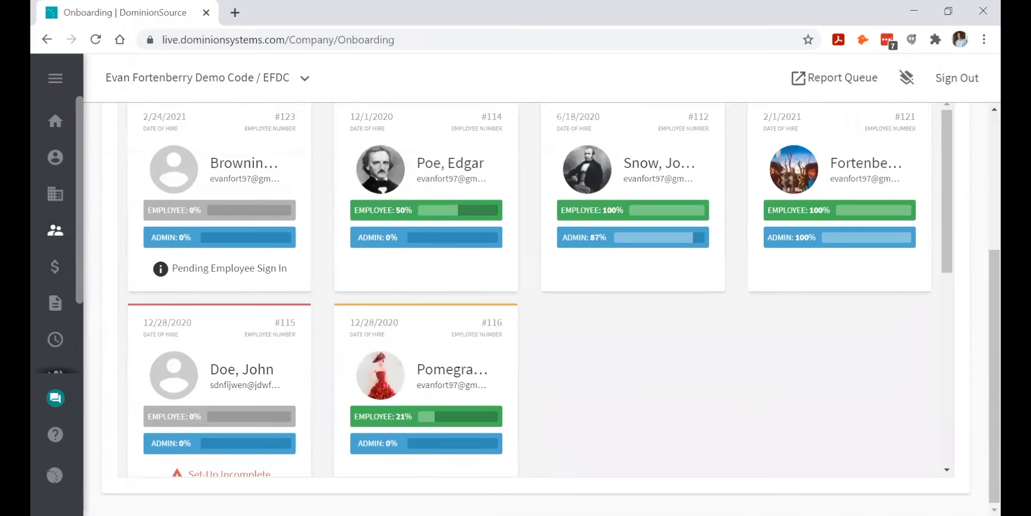
{"action": "scroll", "coordinate": [579, 327], "scroll_direction": "up", "scroll_amount": 3}
{"action": "scroll", "coordinate": [798, 359], "scroll_direction": "up", "scroll_amount": 3}
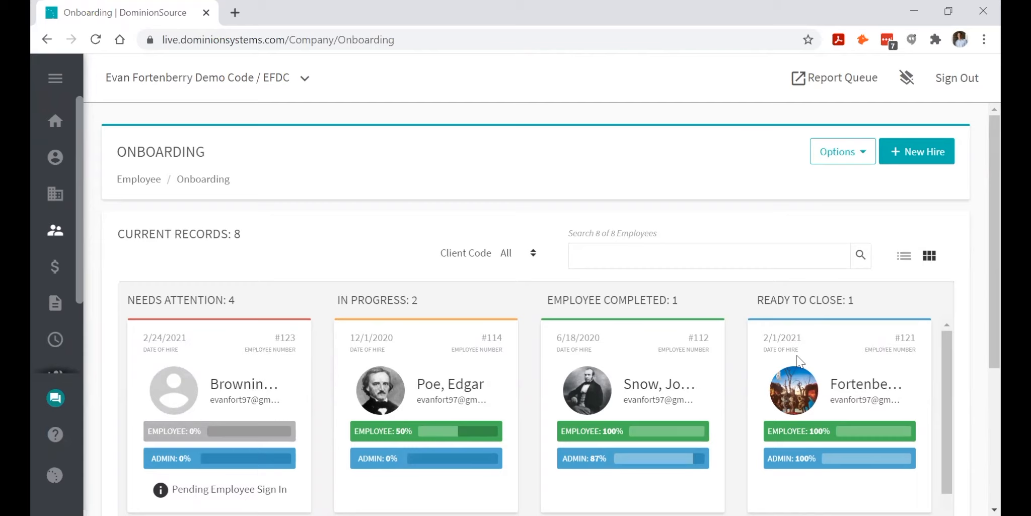
Sign out of the admin account, sign in with the new hire's saved credentials, and begin onboarding.
{"action": "left_click", "coordinate": [943, 76]}
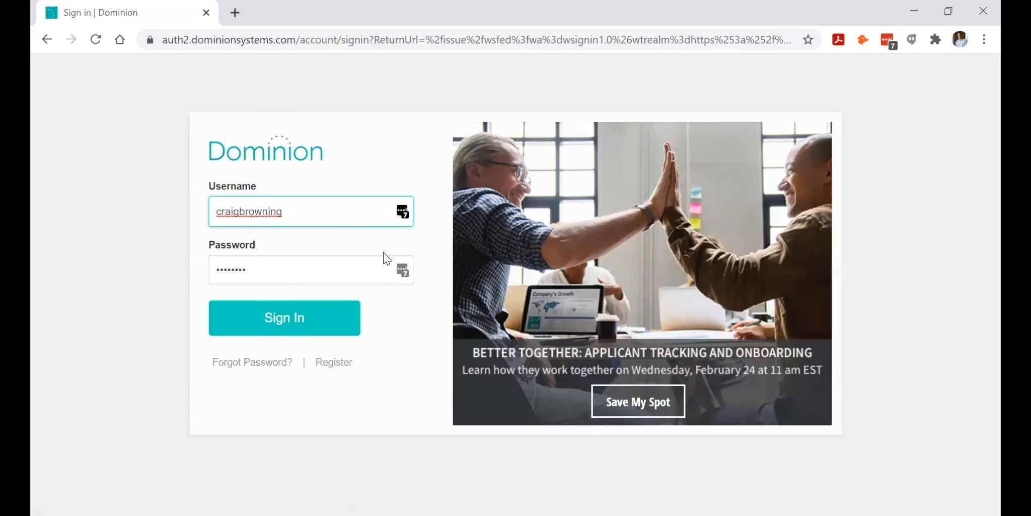
{"action": "left_click", "coordinate": [319, 316]}
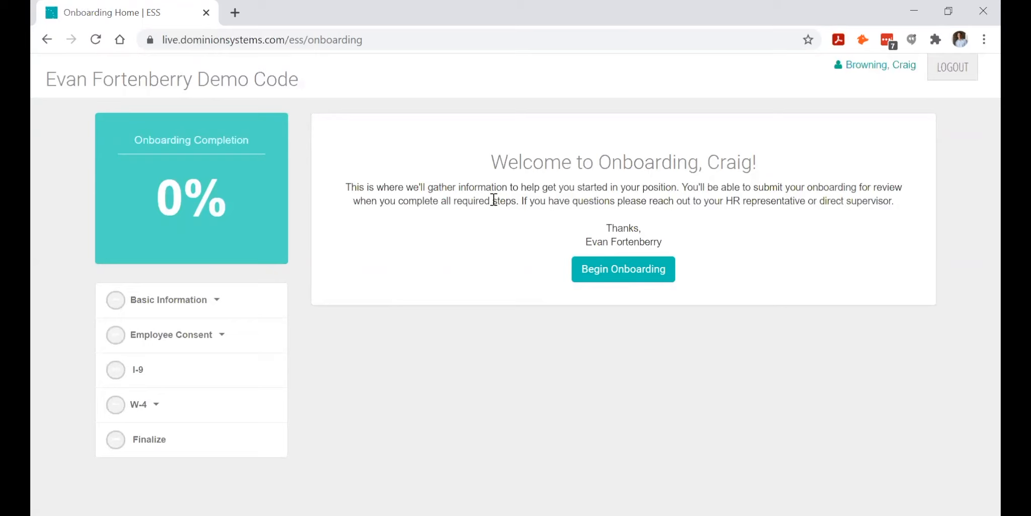
{"action": "left_click", "coordinate": [587, 281]}
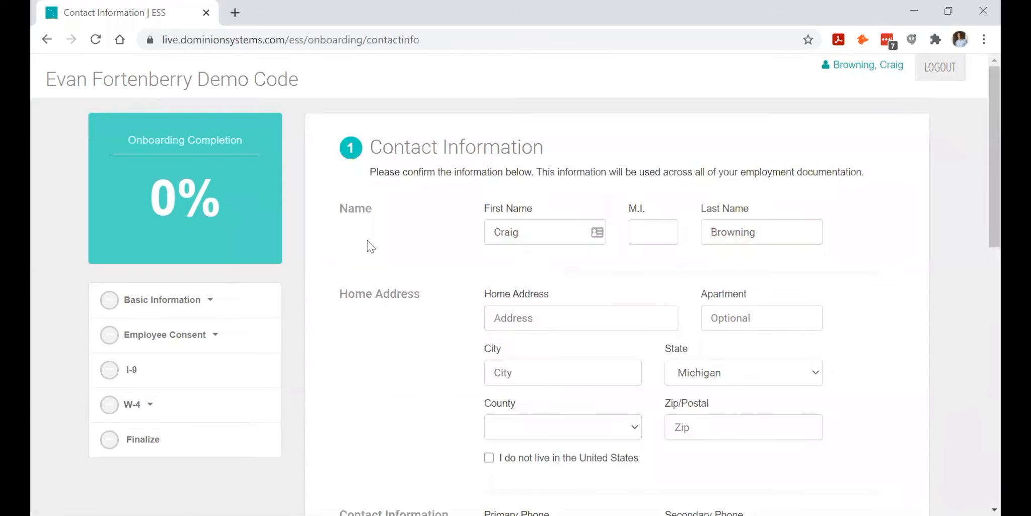
Examine the Contact Information form's address, contact, personal information and self-identification fields.
{"action": "scroll", "coordinate": [746, 396], "scroll_direction": "down", "scroll_amount": 12}
{"action": "scroll", "coordinate": [564, 334], "scroll_direction": "down", "scroll_amount": 2}
{"action": "scroll", "coordinate": [640, 332], "scroll_direction": "up", "scroll_amount": 5}
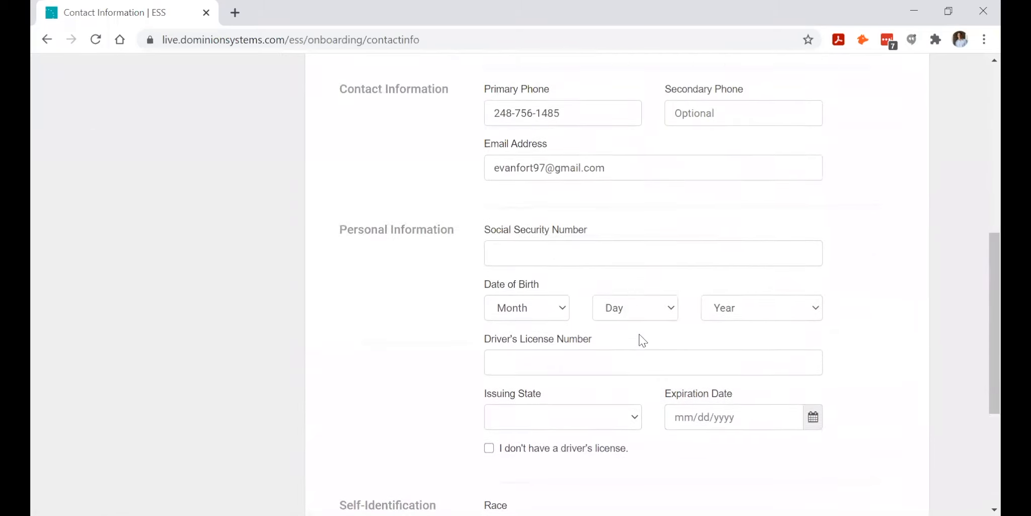
{"action": "scroll", "coordinate": [639, 333], "scroll_direction": "up", "scroll_amount": 6}
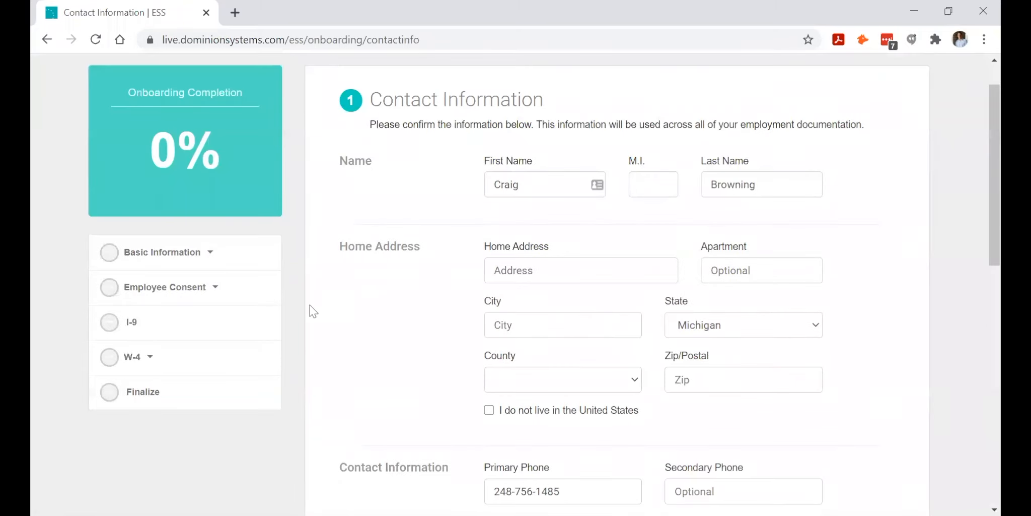
Open the Company Handbook under Employee Consent, confirm it has been reviewed, and continue to the I-9.
{"action": "left_click", "coordinate": [247, 292]}
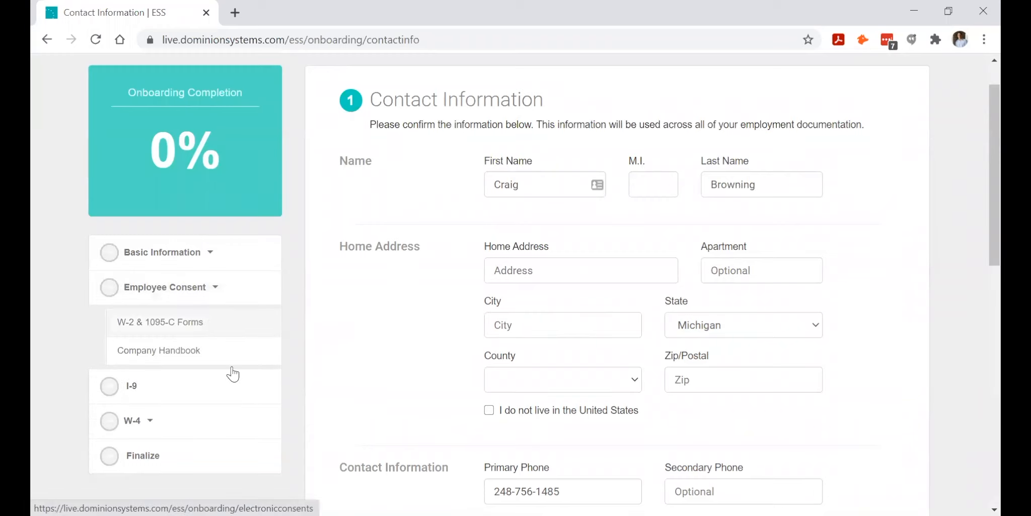
{"action": "left_click", "coordinate": [202, 351]}
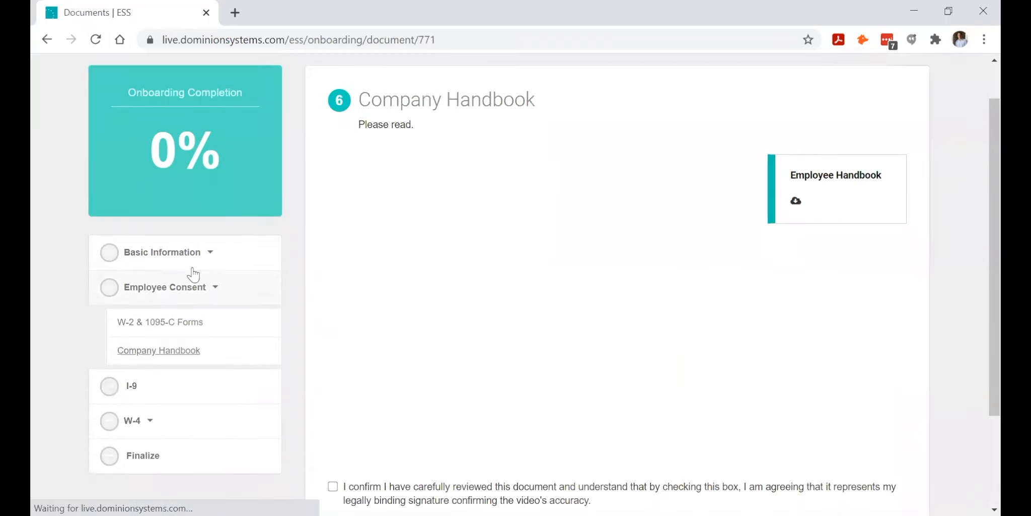
{"action": "scroll", "coordinate": [824, 352], "scroll_direction": "down", "scroll_amount": 3}
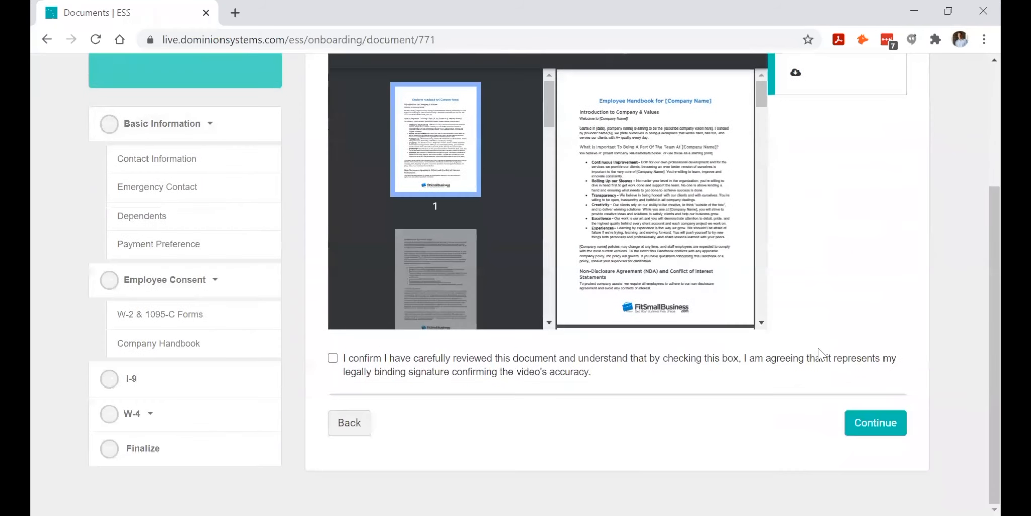
{"action": "left_click", "coordinate": [333, 358]}
{"action": "left_click", "coordinate": [890, 423]}
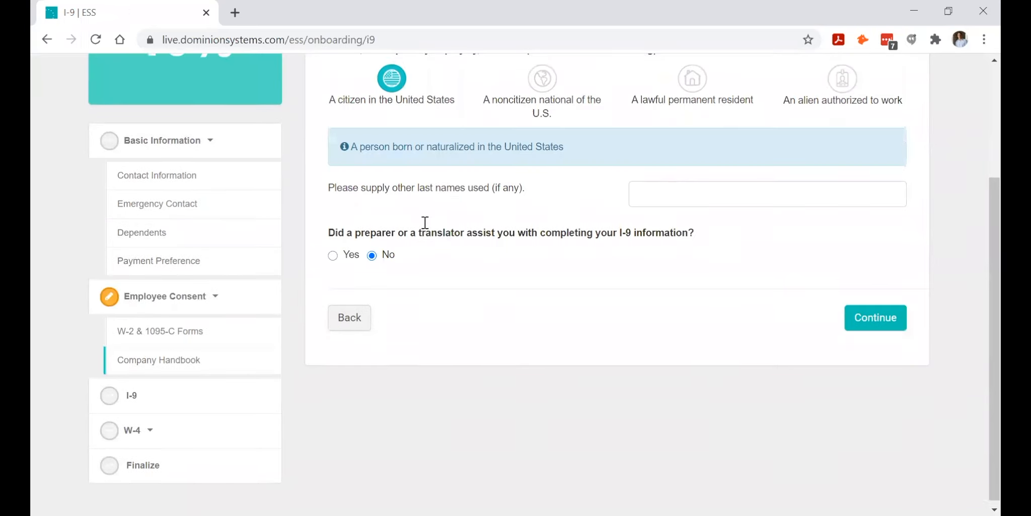
View the I-9 Employment Eligibility Status options and log out of the employee's onboarding account.
{"action": "scroll", "coordinate": [425, 225], "scroll_direction": "up", "scroll_amount": 3}
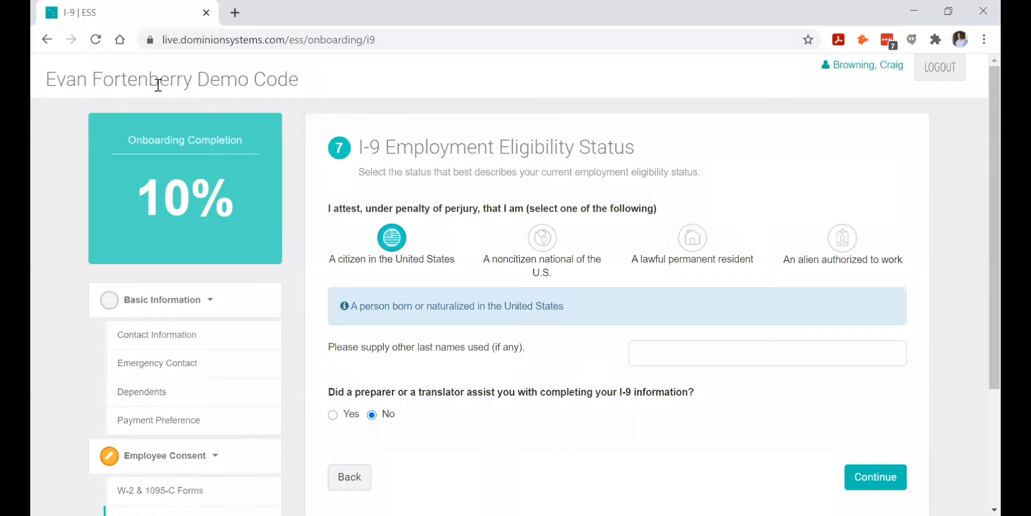
{"action": "left_click", "coordinate": [938, 70]}
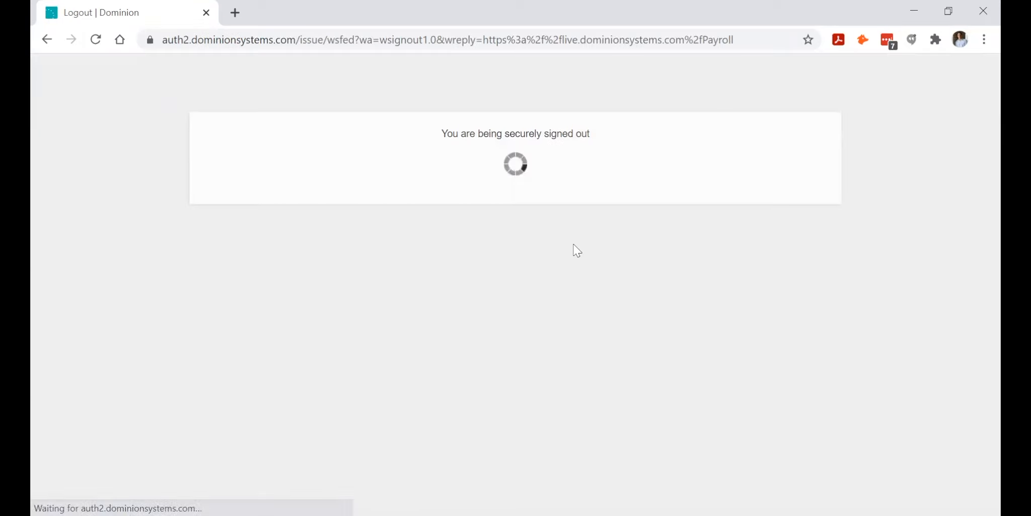